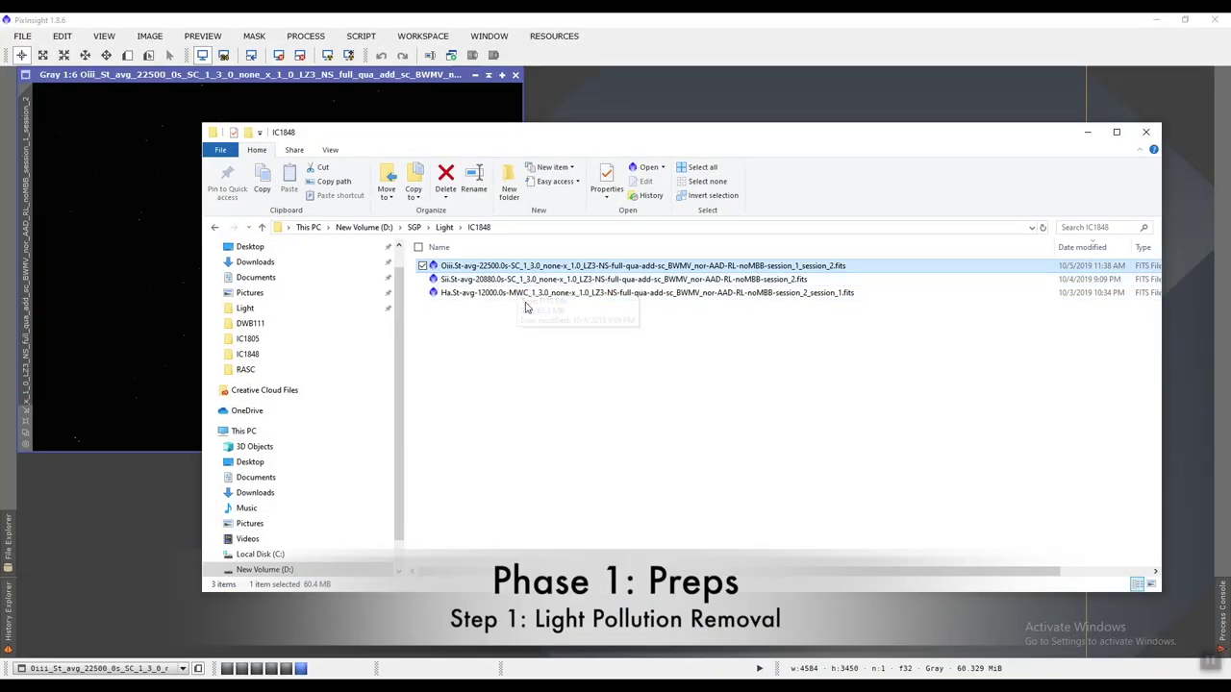
# Close the folder window, auto-stretch the Oiii master, remove its duplicate view and move it upper right.
pyautogui.moveTo(532, 325); pyautogui.dragTo(584, 84)
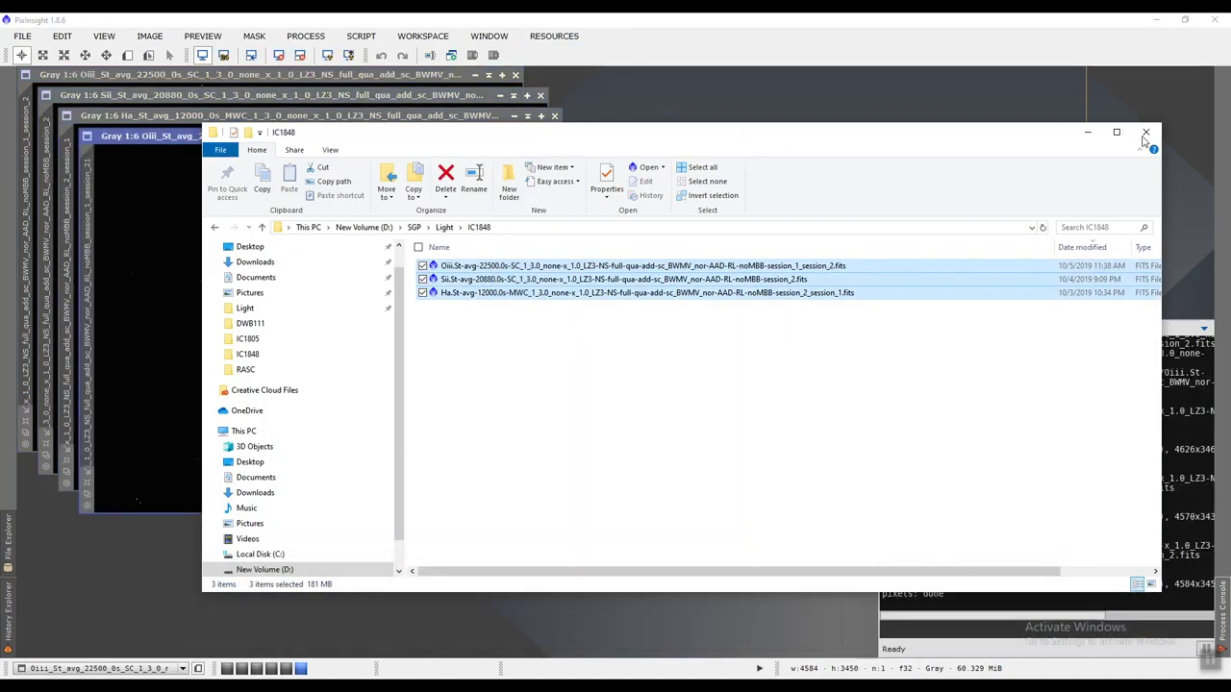
pyautogui.click(1147, 131)
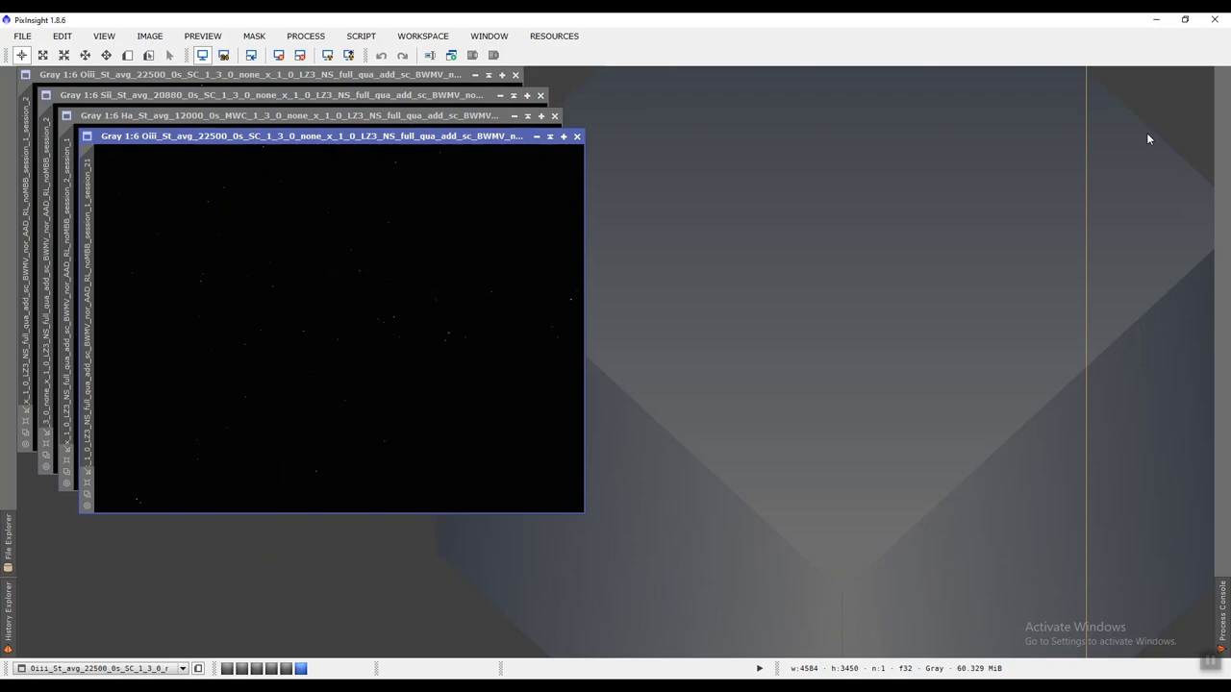
pyautogui.click(328, 56)
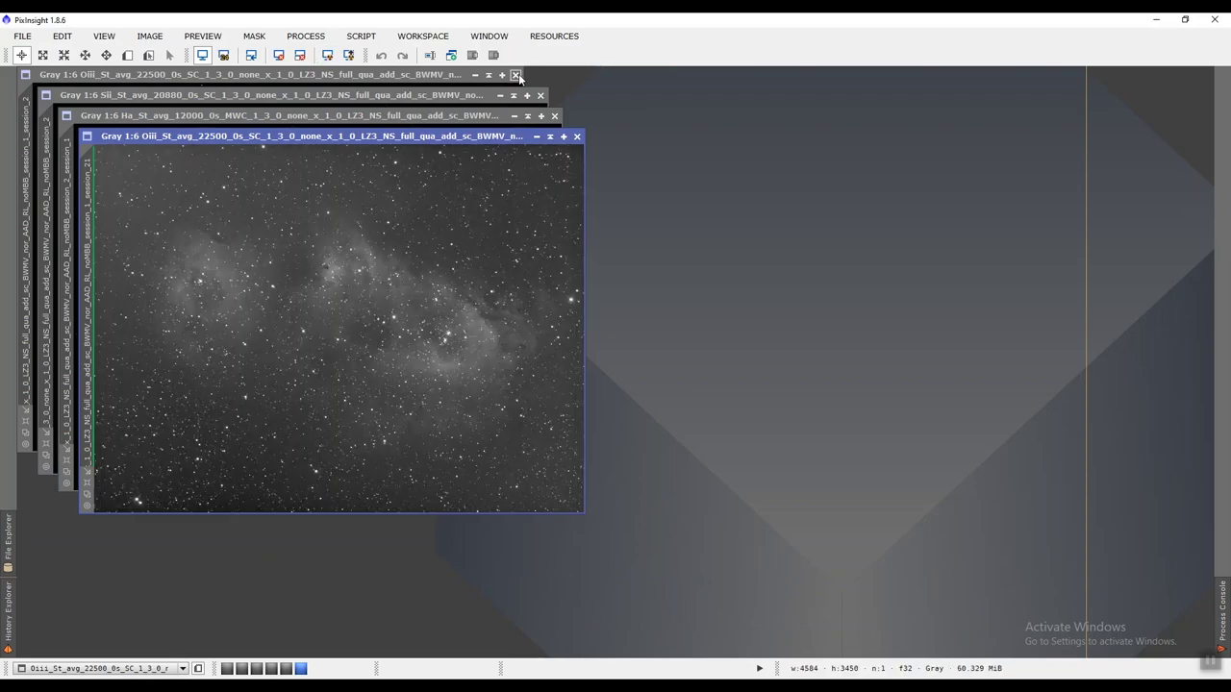
pyautogui.click(516, 75)
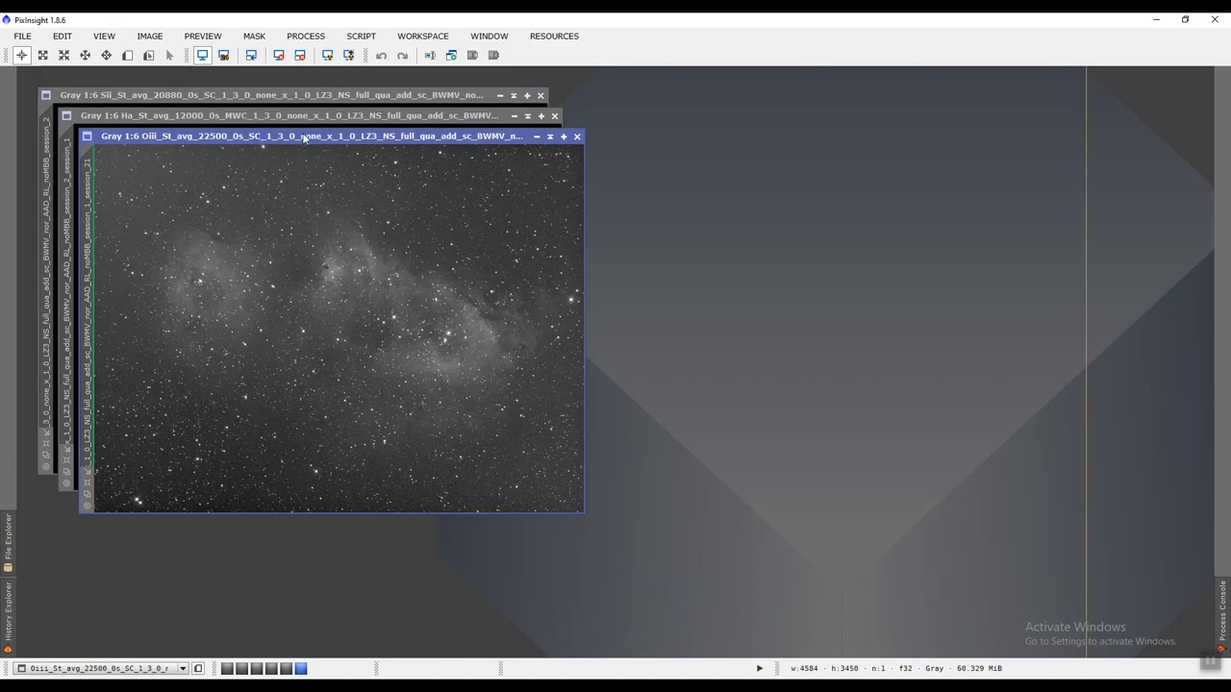
pyautogui.moveTo(305, 140); pyautogui.dragTo(842, 87)
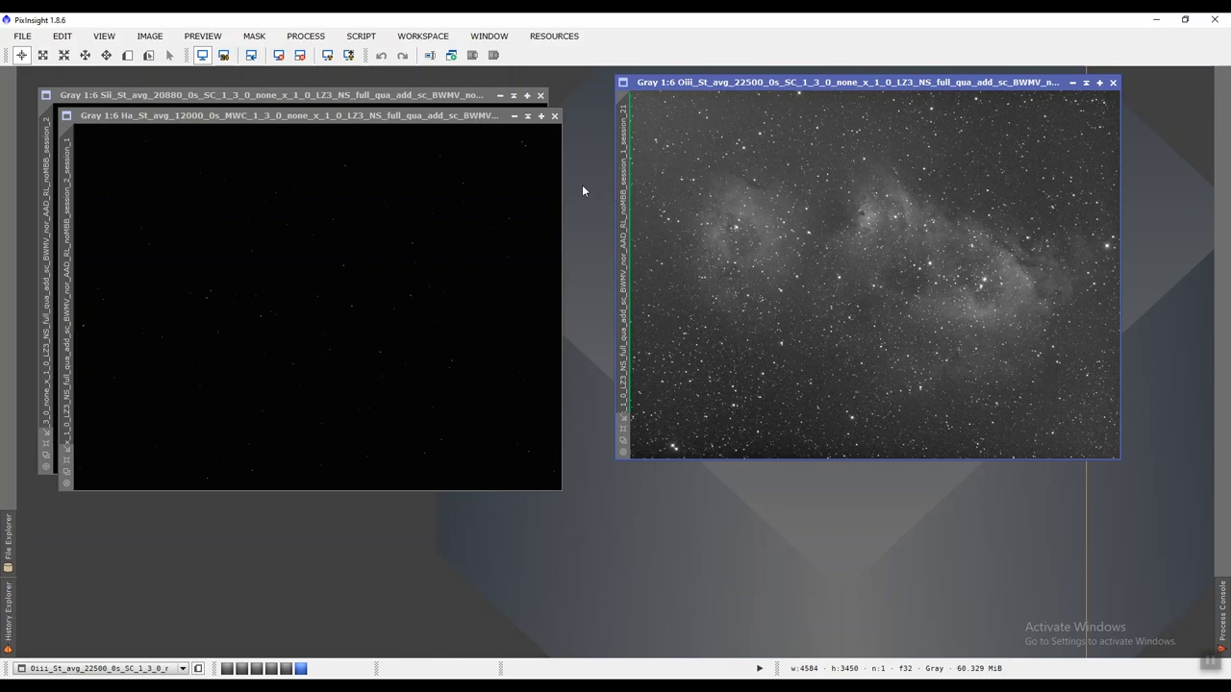
# Auto-stretch the Ha master, zoom in to inspect its stars, and move it right.
pyautogui.click(328, 118)
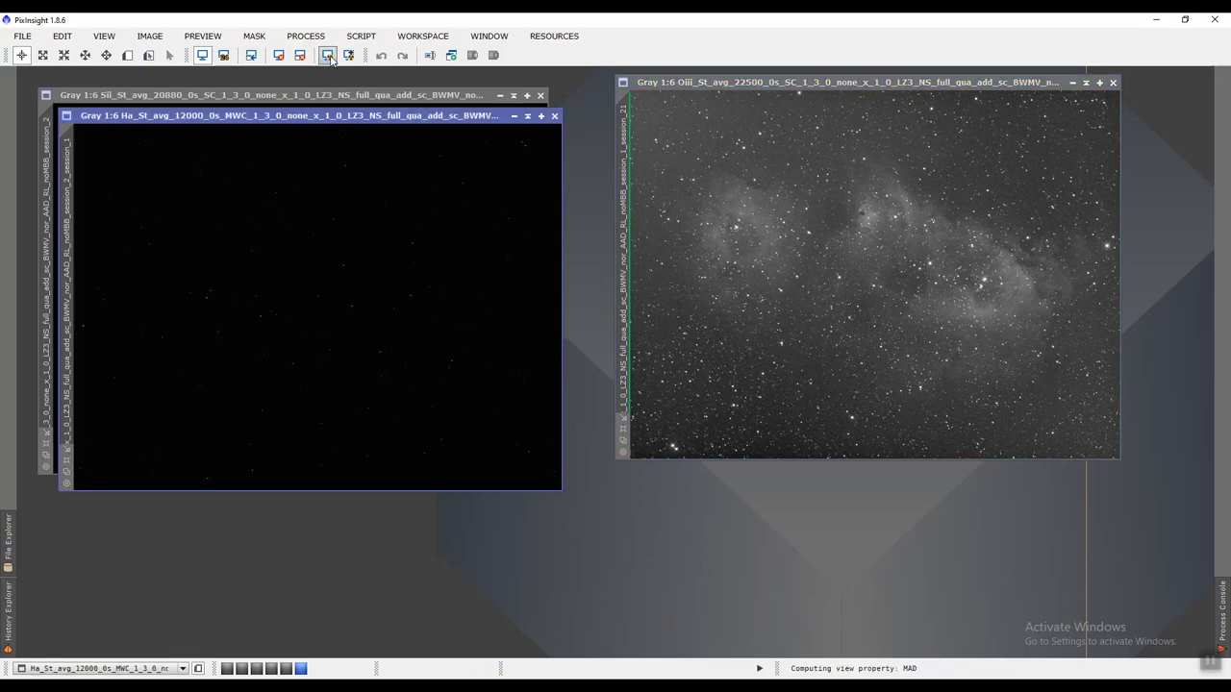
pyautogui.click(327, 54)
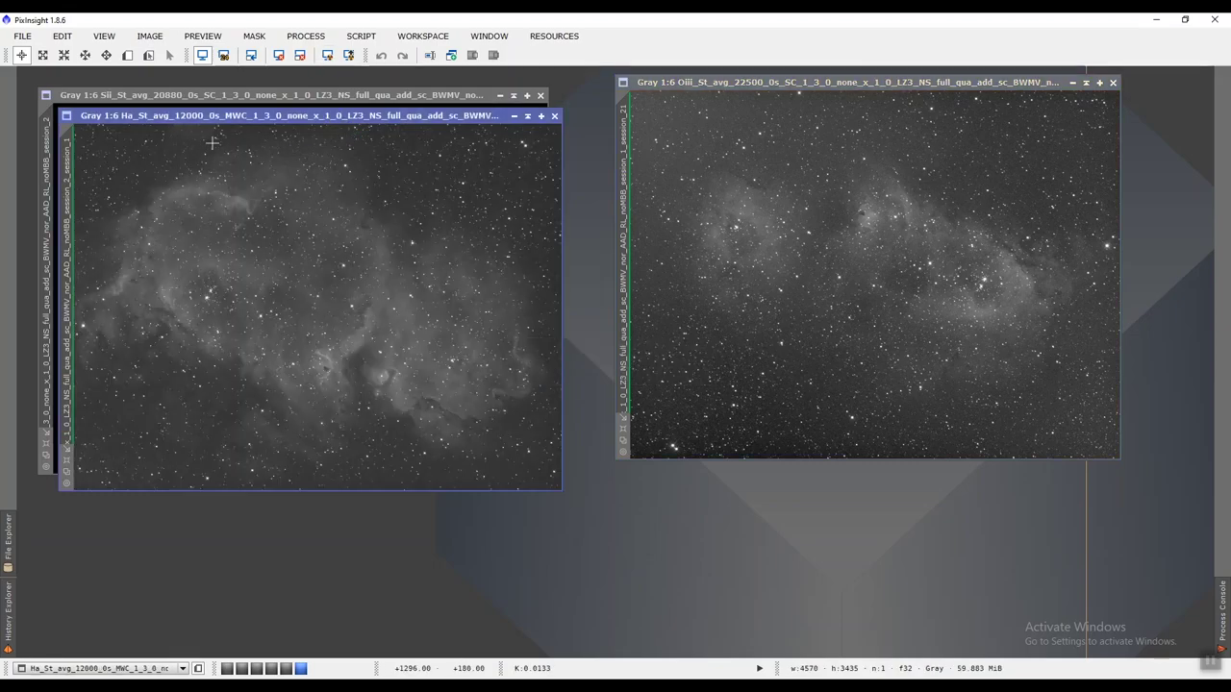
pyautogui.scroll(-1, 330, 275)
pyautogui.scroll(4, 330, 275)
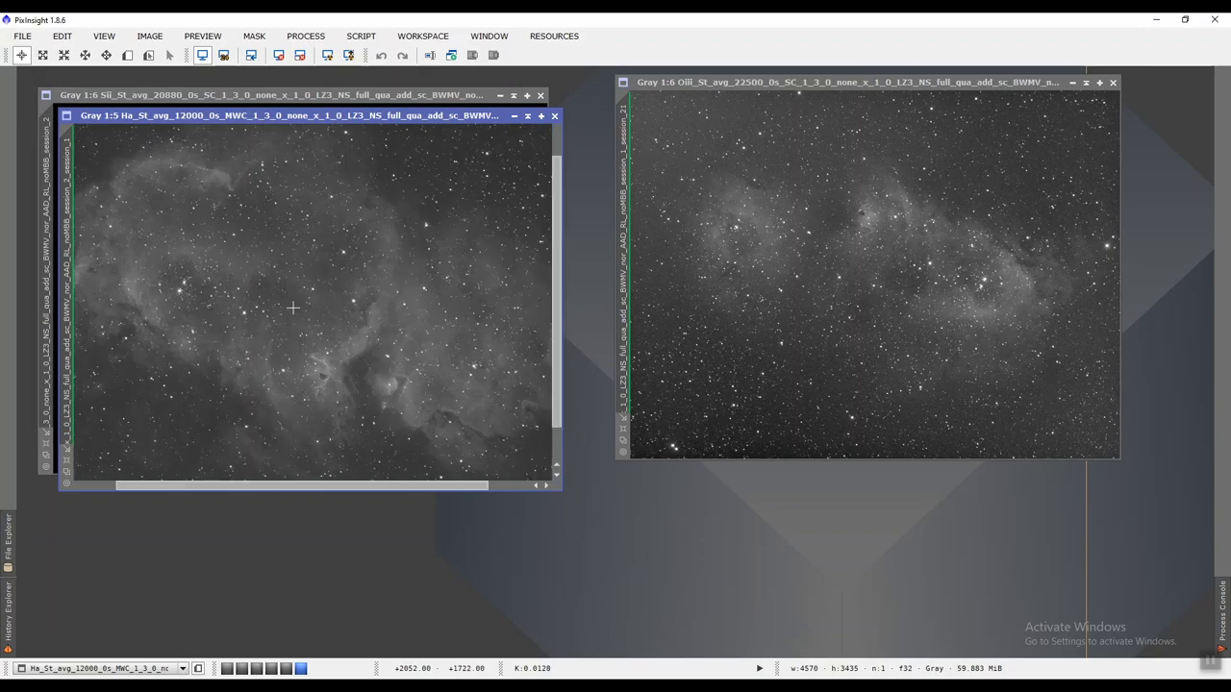
pyautogui.scroll(3, 292, 308)
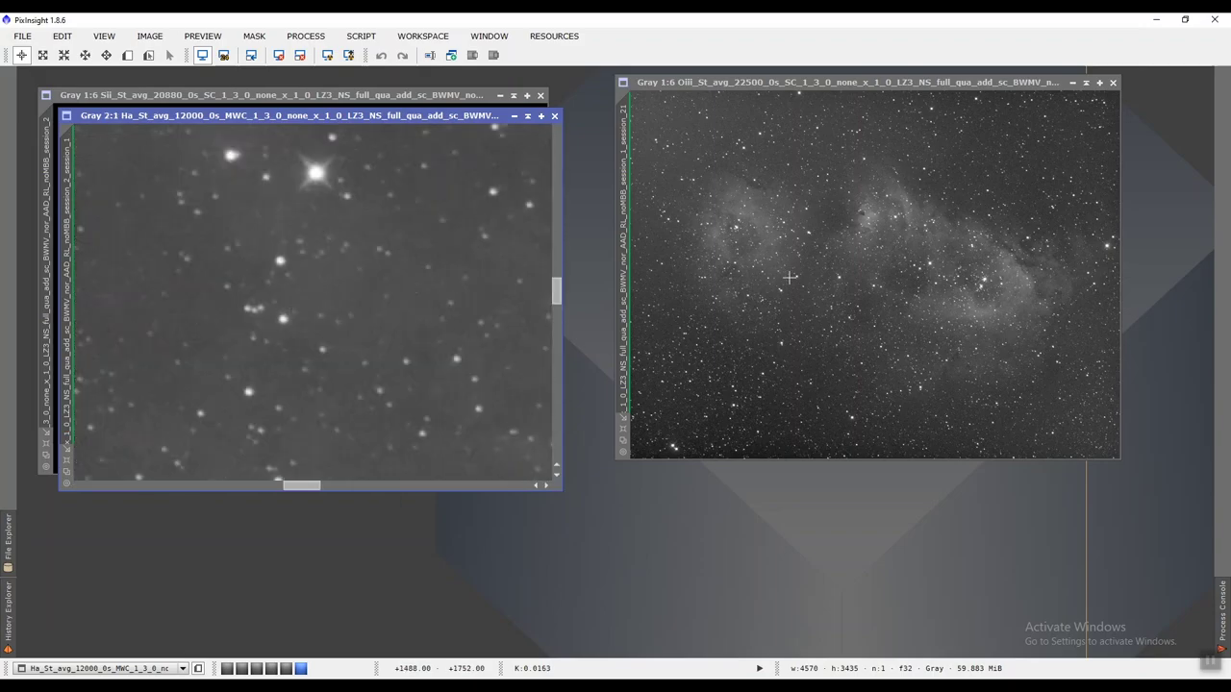
pyautogui.scroll(6, 867, 259)
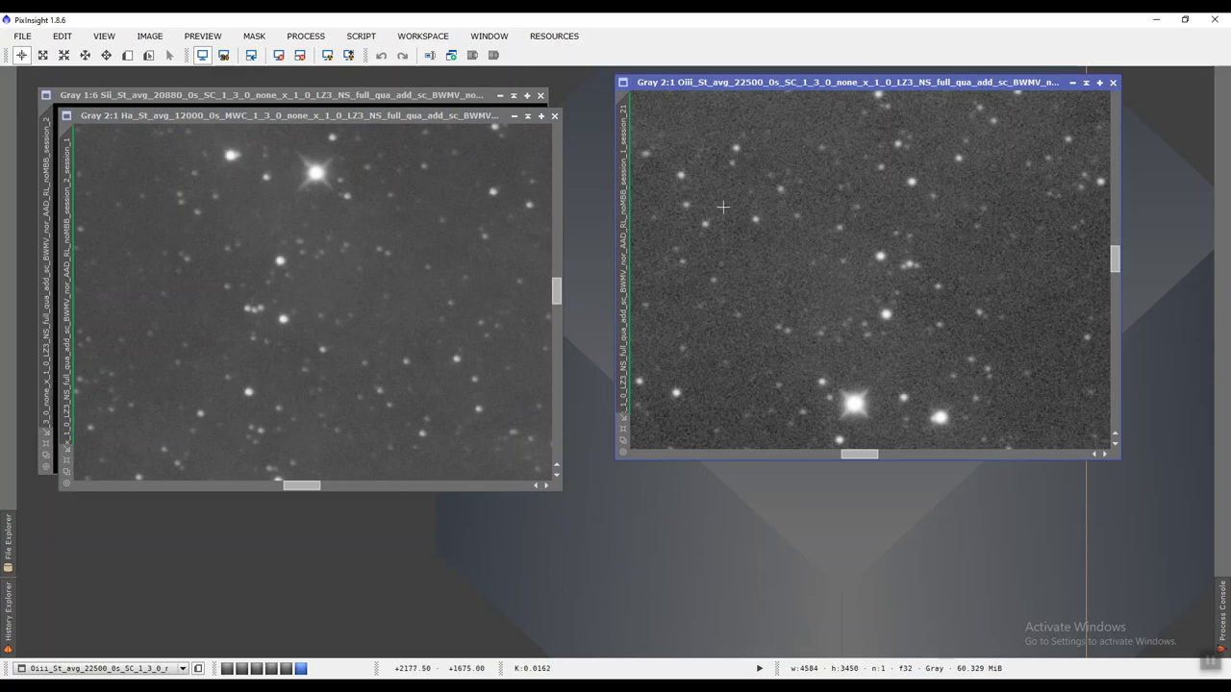
pyautogui.moveTo(259, 116); pyautogui.dragTo(825, 91)
# Auto-stretch the Sii master with Ctrl+A and nudge it slightly right.
pyautogui.click(279, 285)
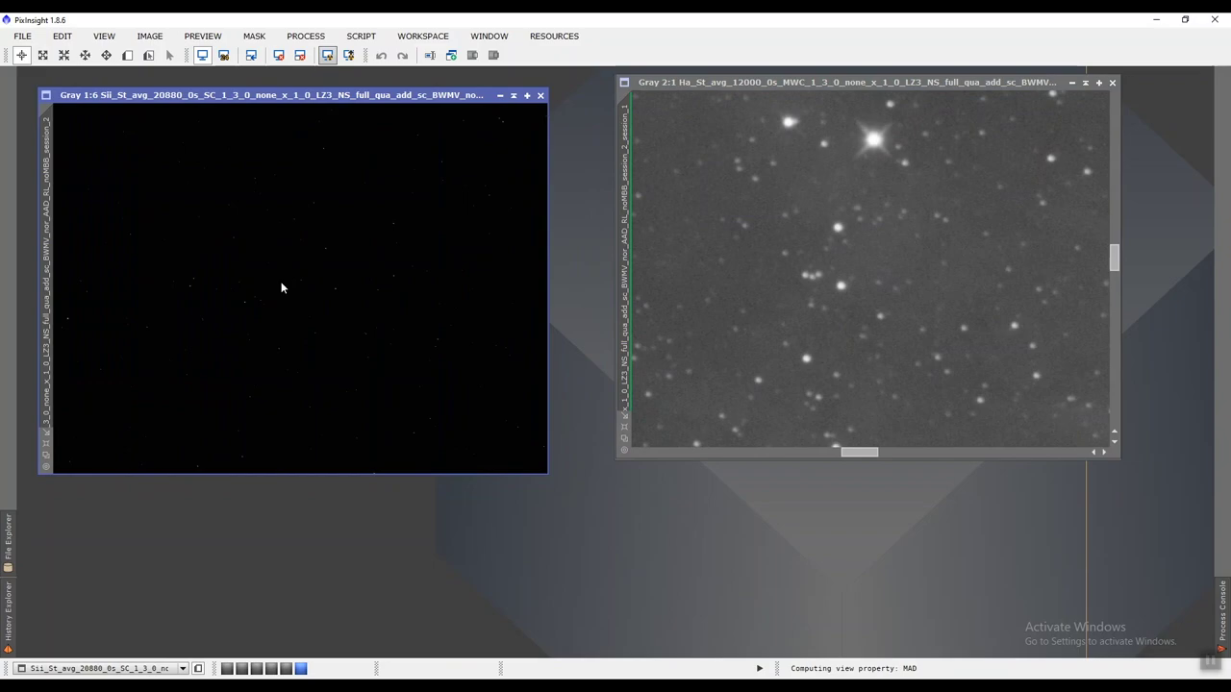
pyautogui.hotkey('ctrl', 'a')
pyautogui.scroll(6, 297, 290)
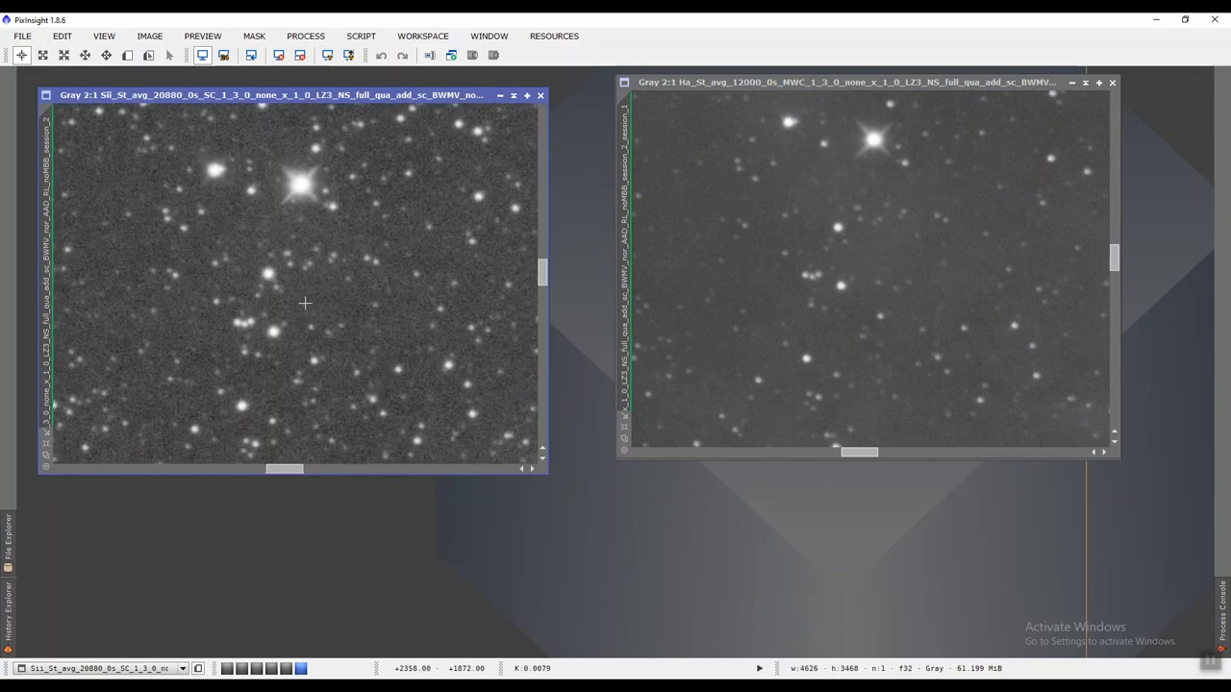
pyautogui.moveTo(228, 94); pyautogui.dragTo(244, 94)
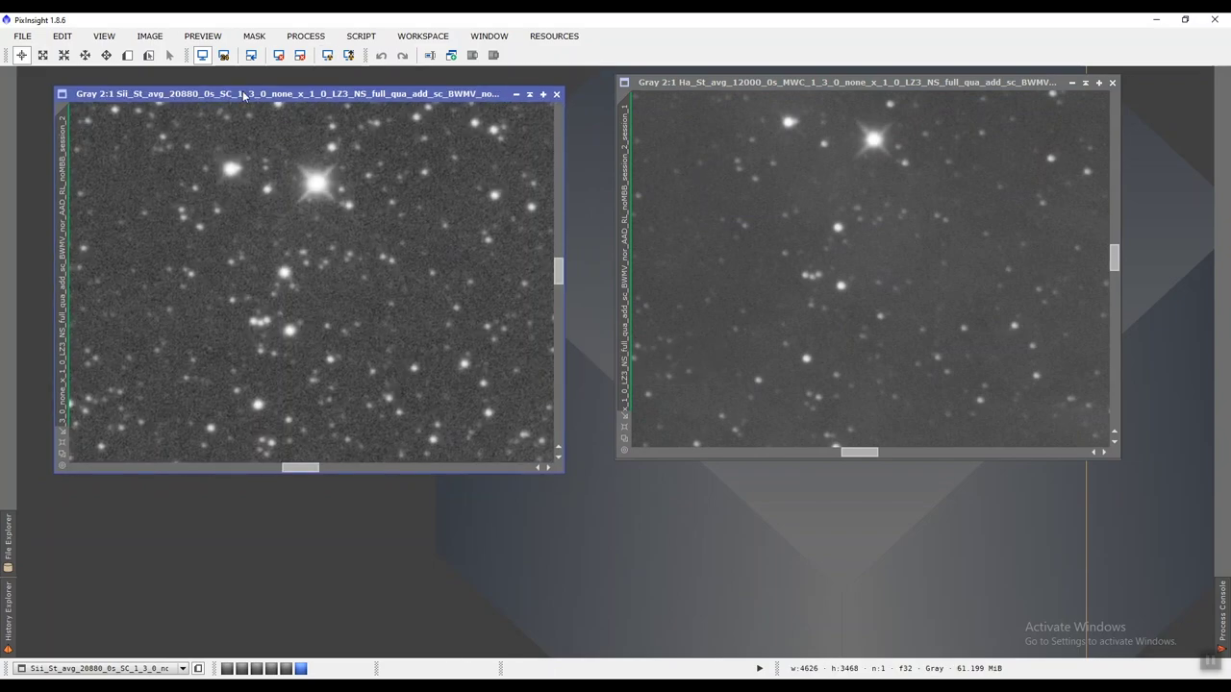
# Fit the Sii, Ha and Oiii images to their windows and stack them on the left.
pyautogui.click(62, 453)
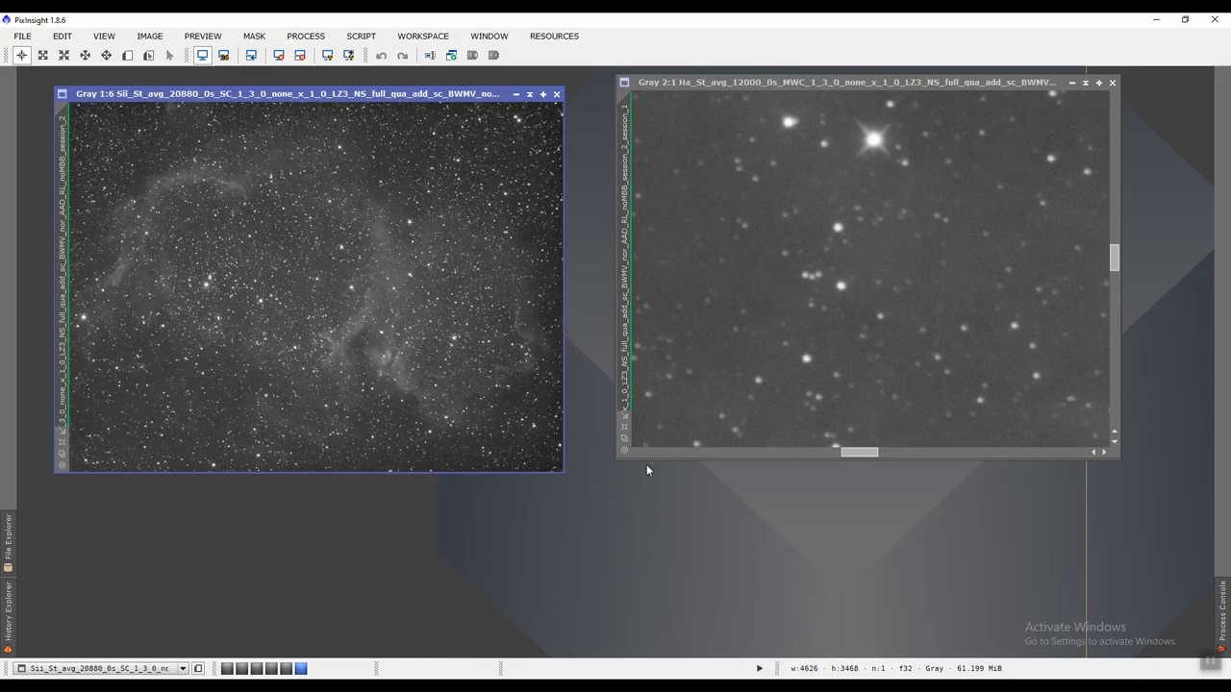
pyautogui.click(622, 448)
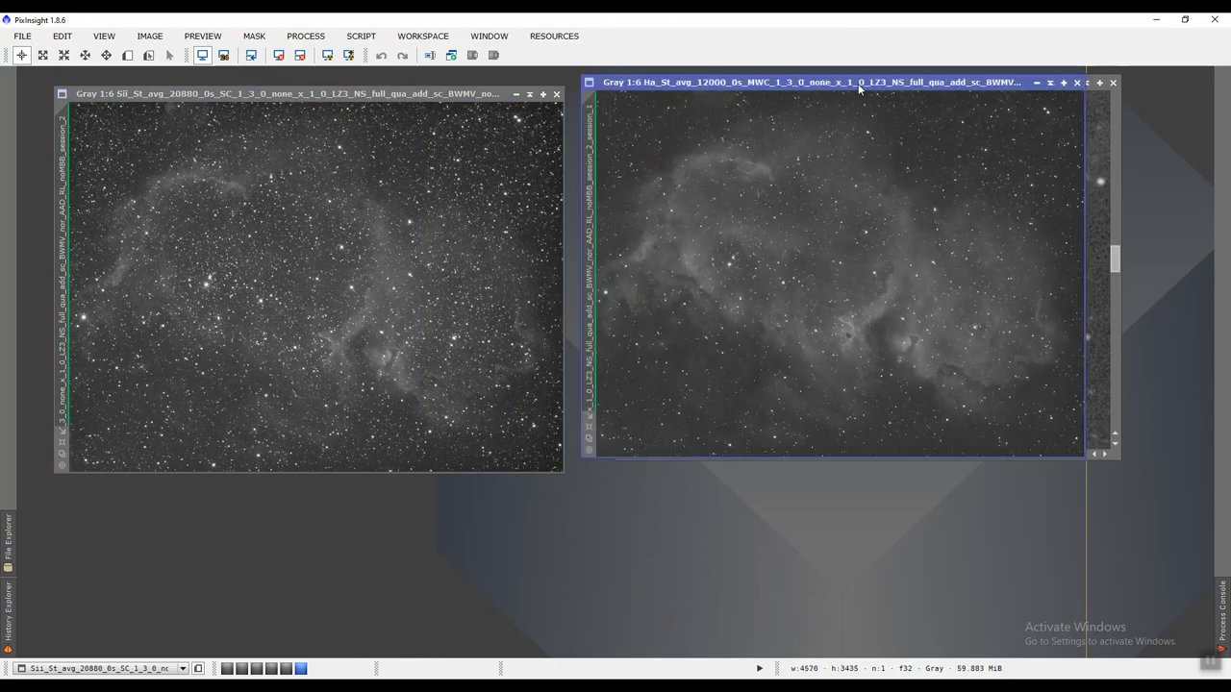
pyautogui.moveTo(860, 88); pyautogui.dragTo(332, 156)
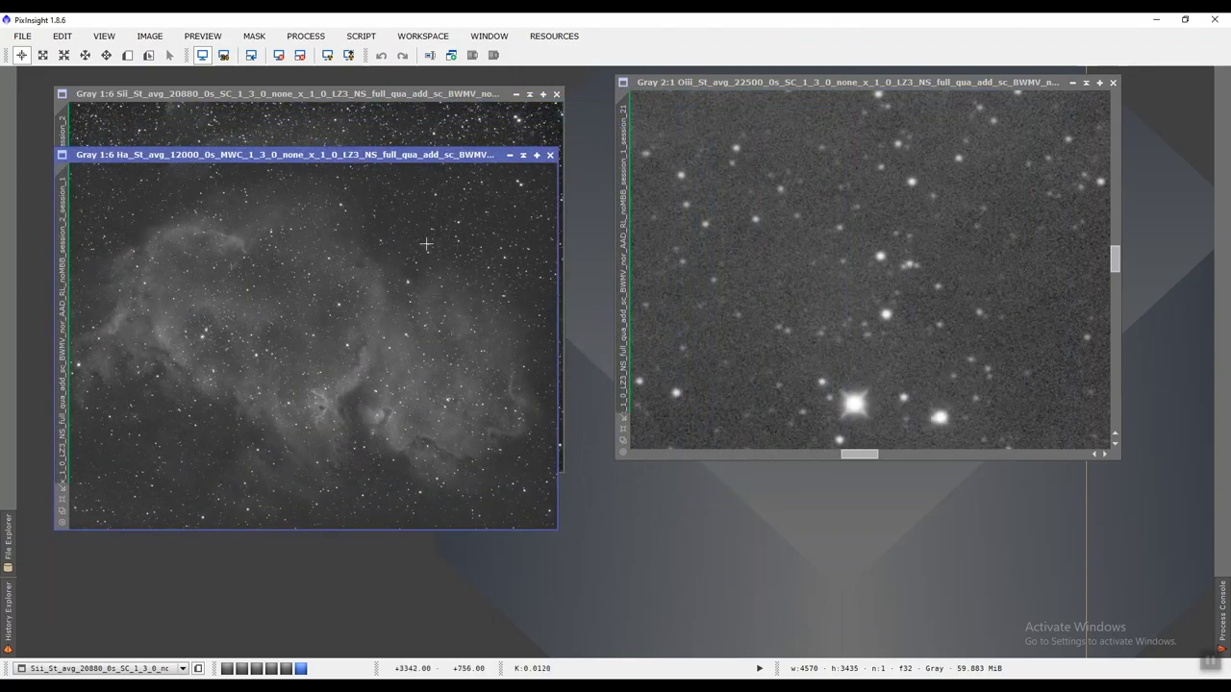
pyautogui.click(623, 441)
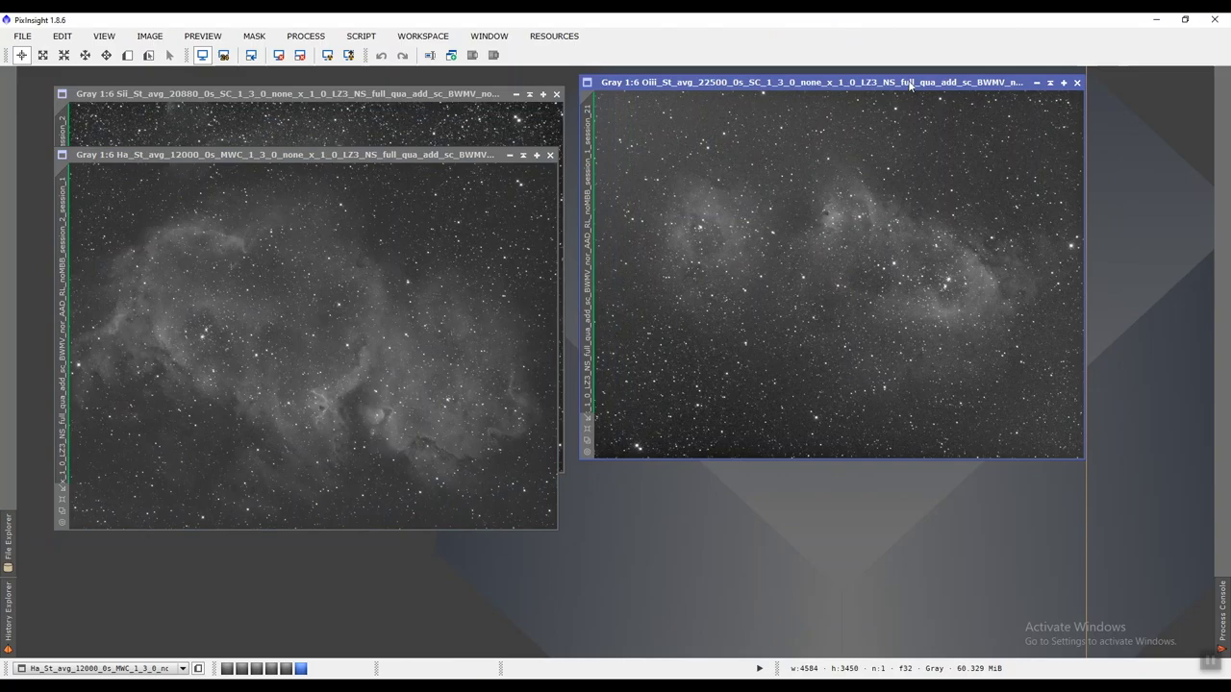
pyautogui.moveTo(909, 84); pyautogui.dragTo(374, 217)
# Browse the PROCESS > All Processes list and dismiss it without choosing a tool.
pyautogui.click(303, 37)
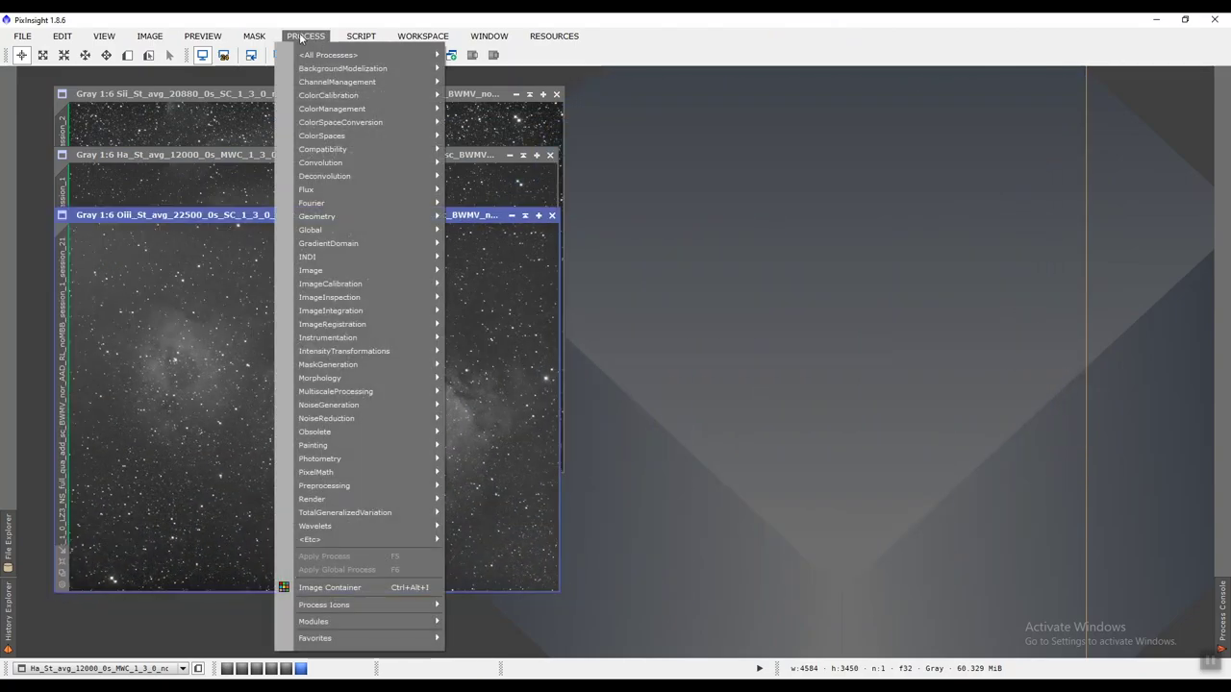
pyautogui.moveTo(316, 55)
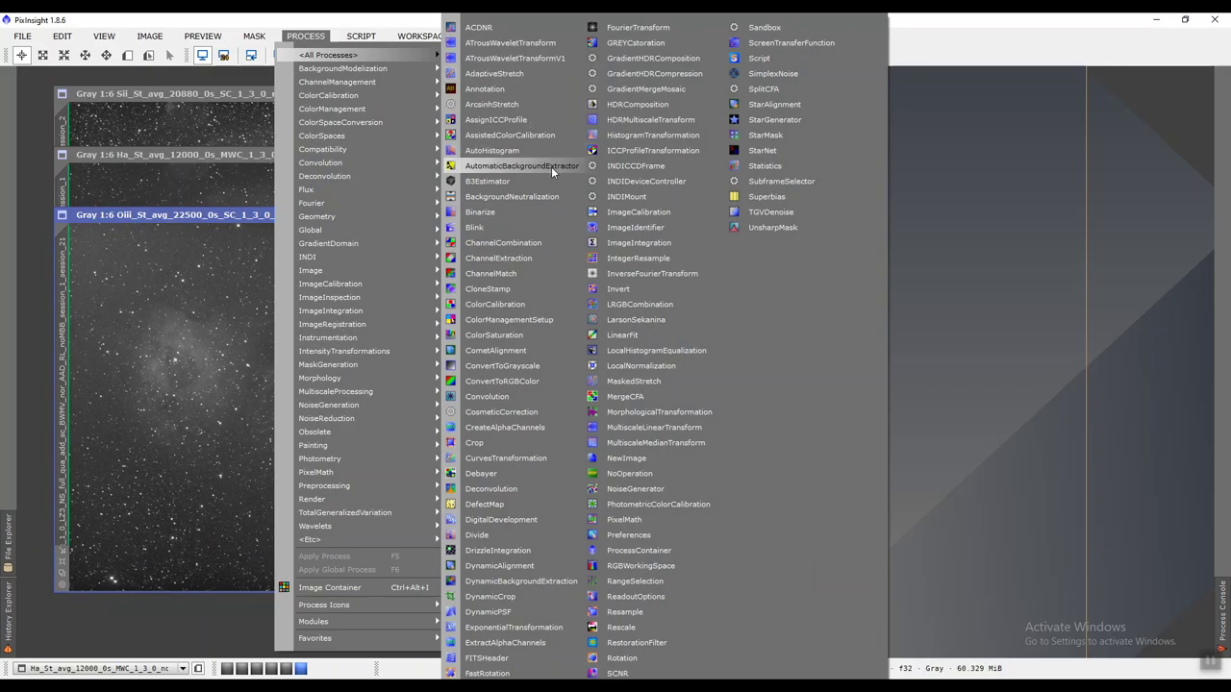
pyautogui.click(541, 580)
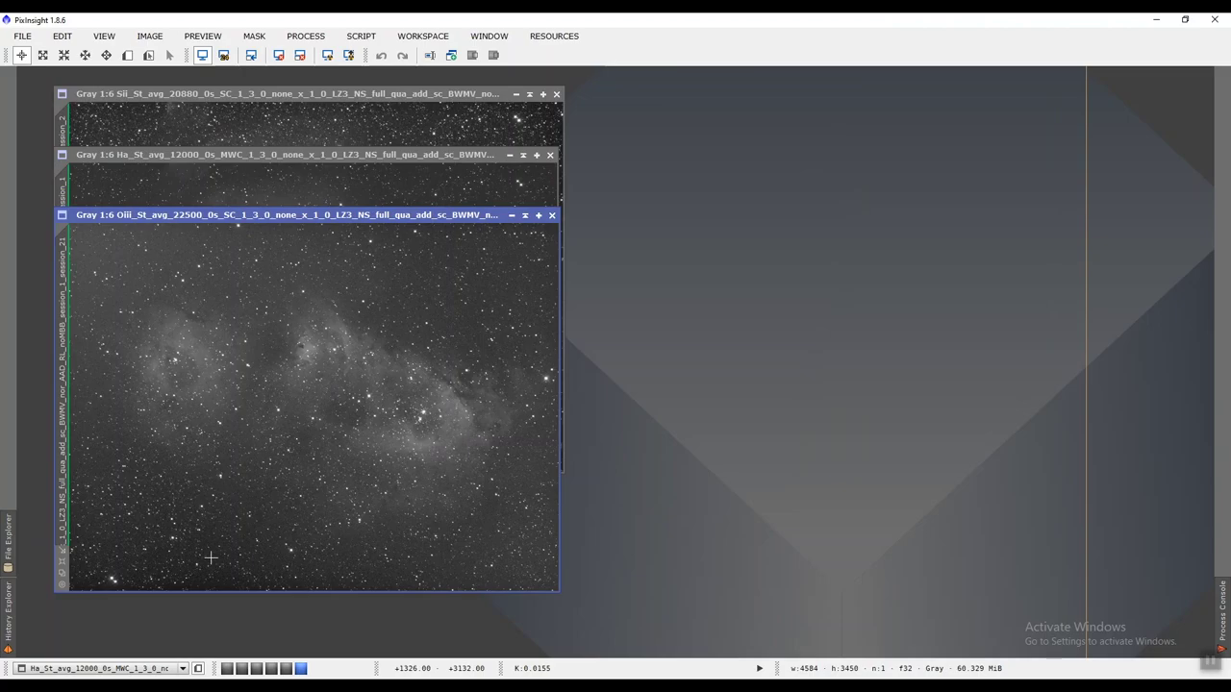
# Close the Oiii image, then load the OIII master into Astro Pixel Processor's Remove Light Pollution tool.
pyautogui.click(552, 215)
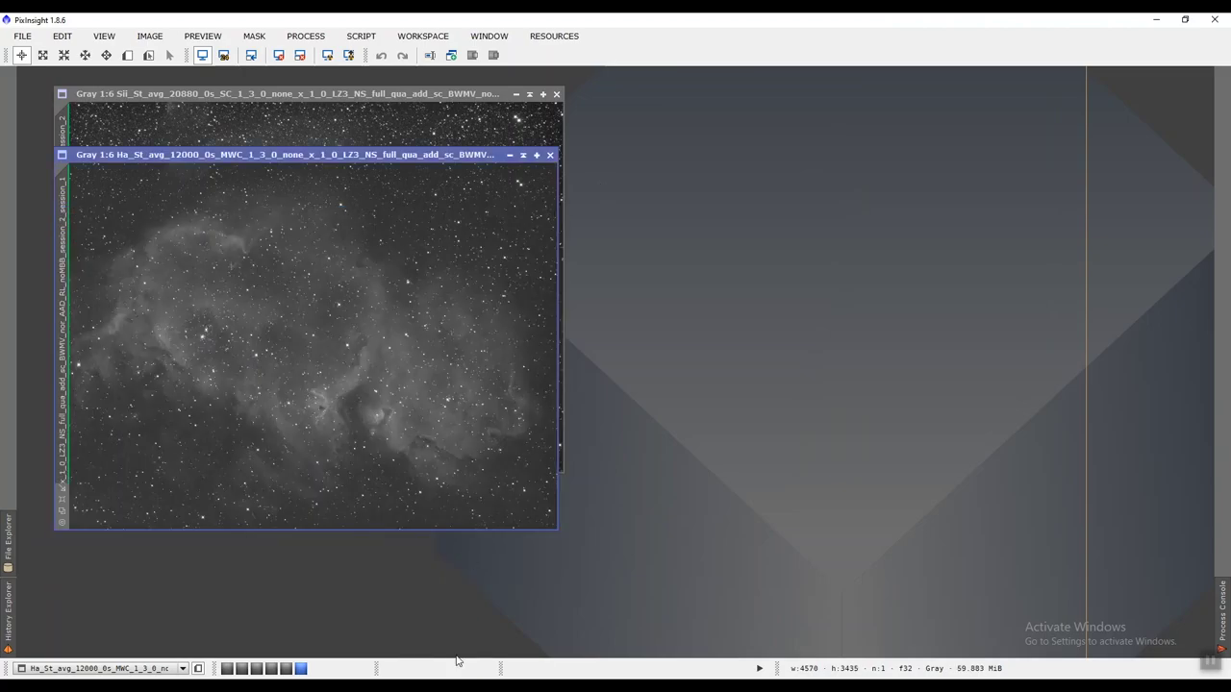
pyautogui.click(384, 637)
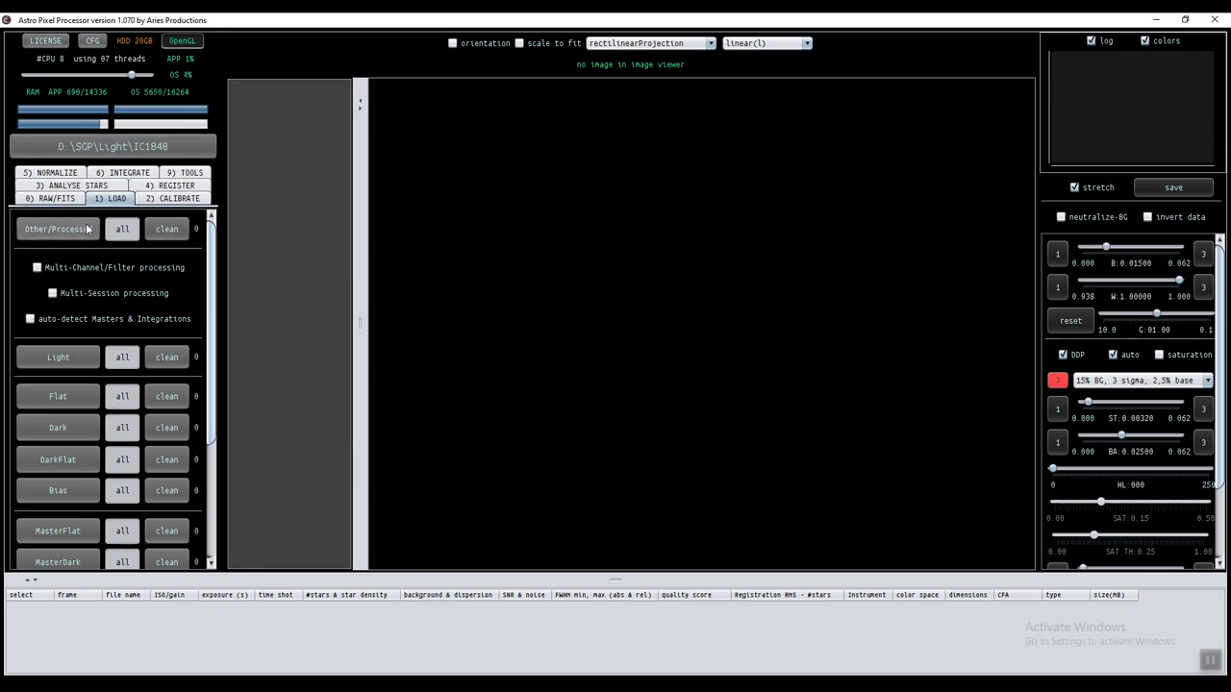
pyautogui.click(185, 173)
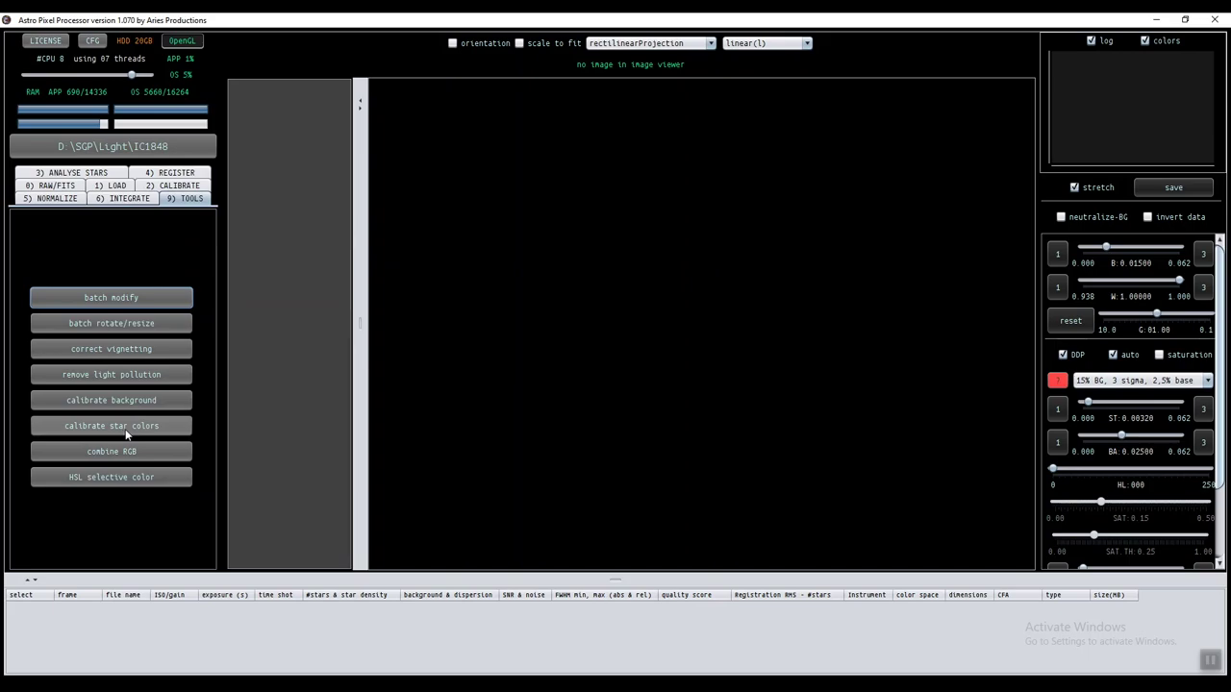
pyautogui.click(117, 374)
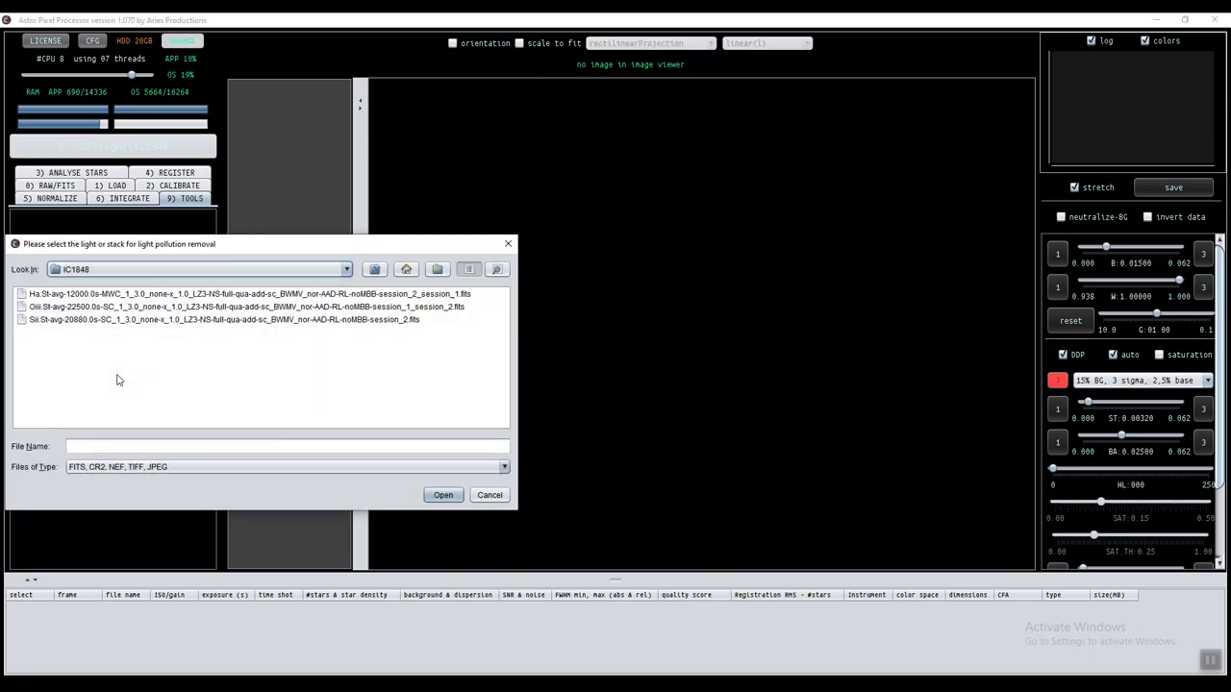
pyautogui.click(56, 308)
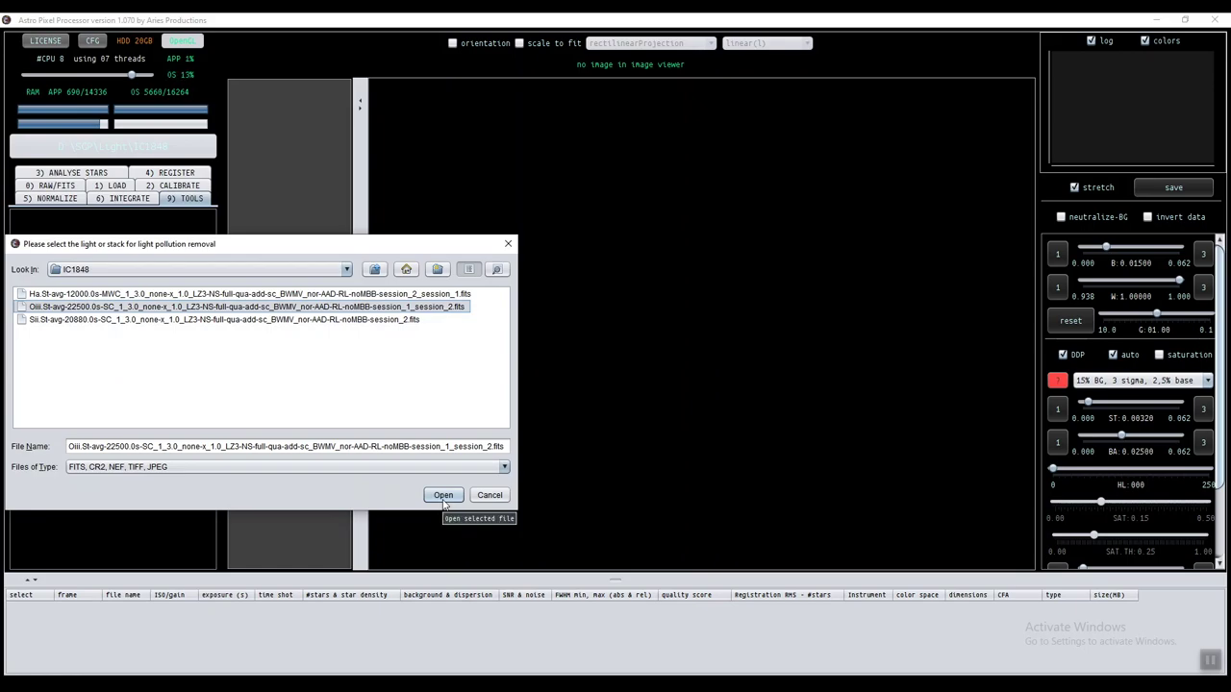
pyautogui.click(443, 495)
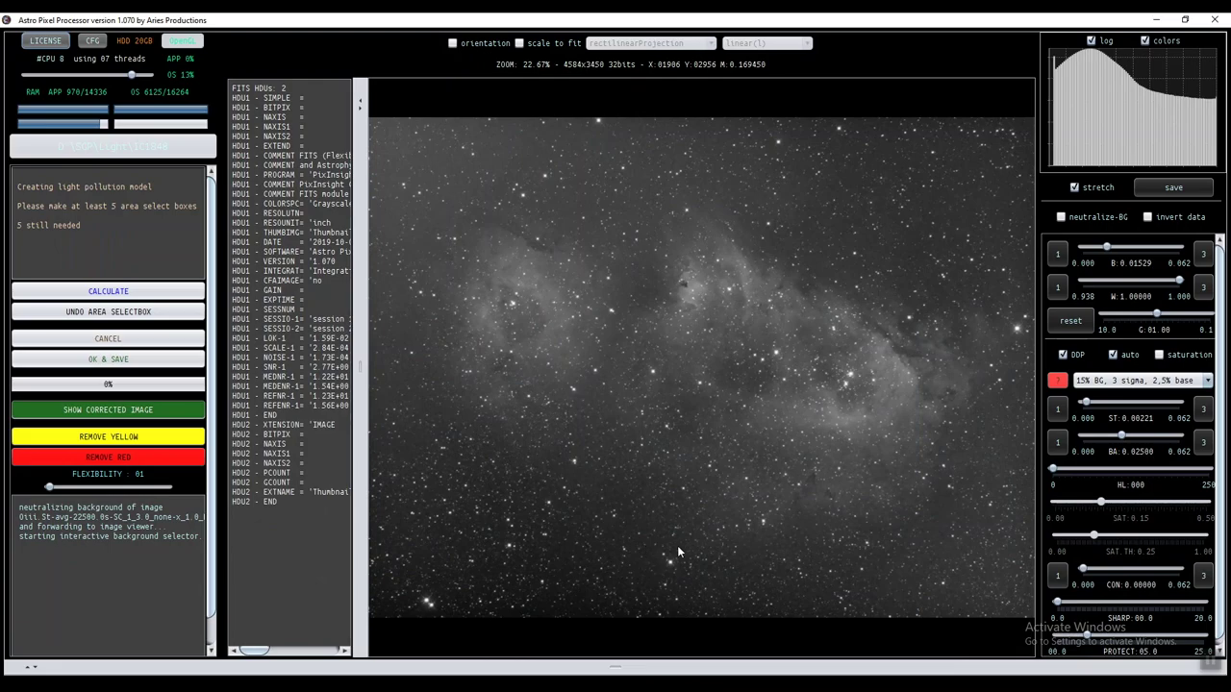
# Switch from Astro Pixel Processor to PixInsight with Alt+Tab.
pyautogui.hotkey('alt', 'Tab')
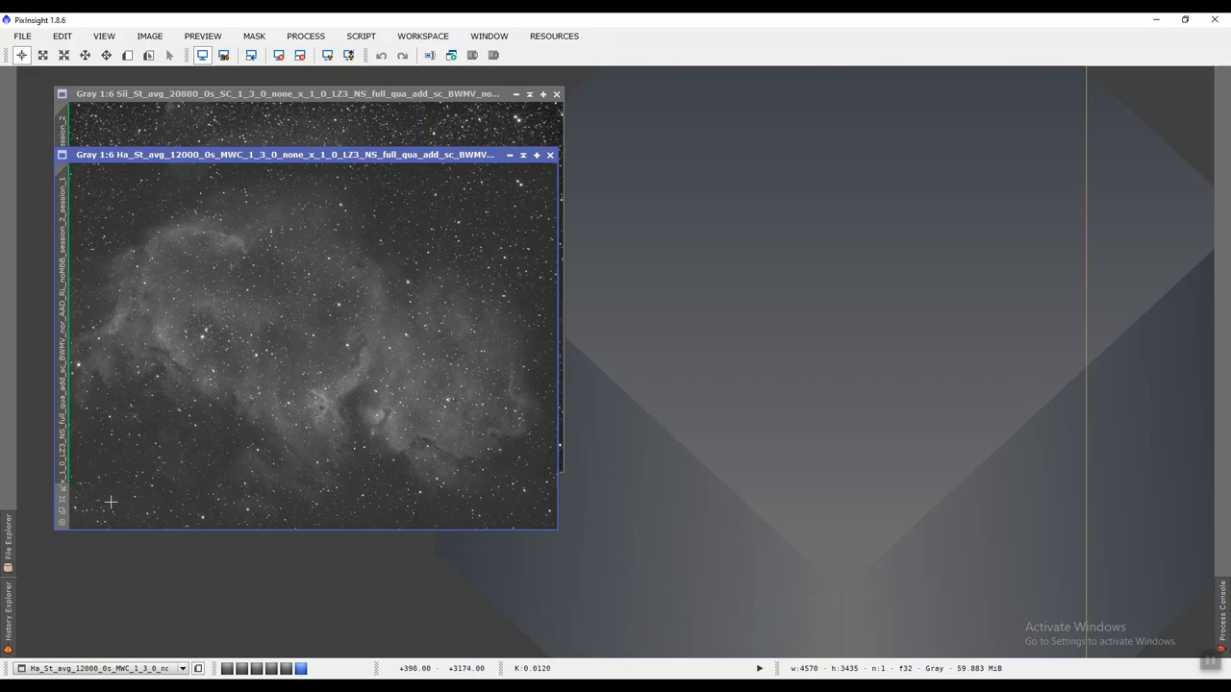
# Return to Astro Pixel Processor through its taskbar button.
pyautogui.click(399, 658)
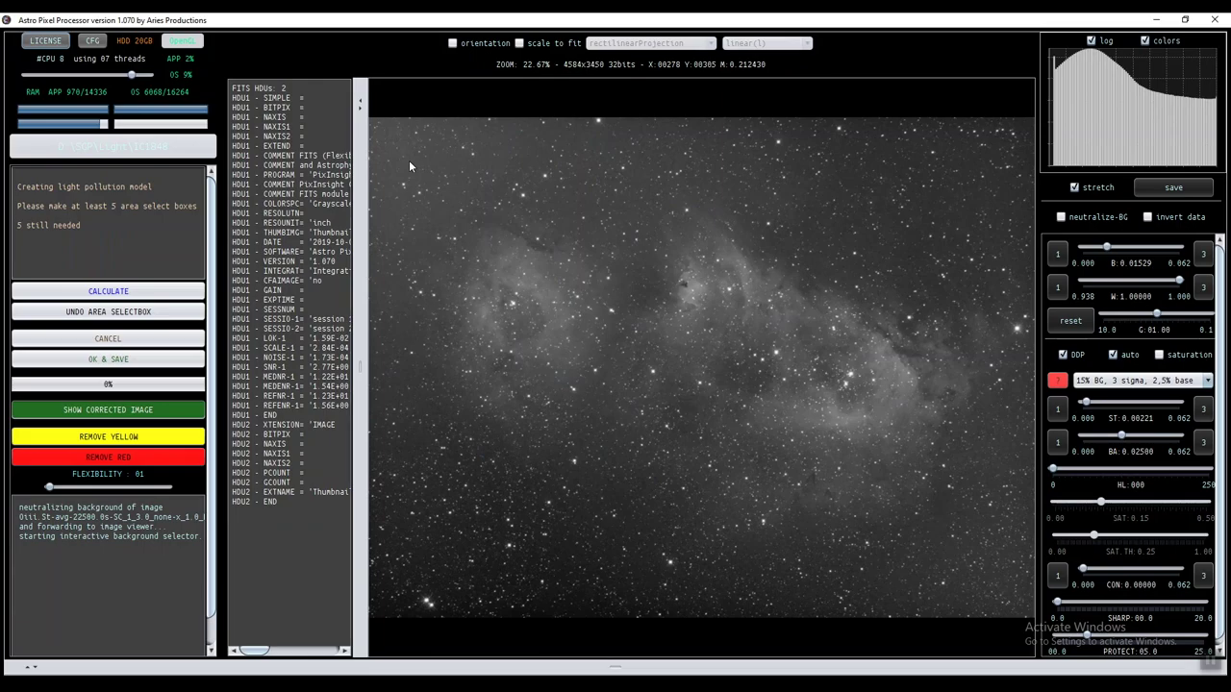
# Zoom in and mark three background sample boxes in empty sky, including one near the top-right corner.
pyautogui.scroll(3, 380, 128)
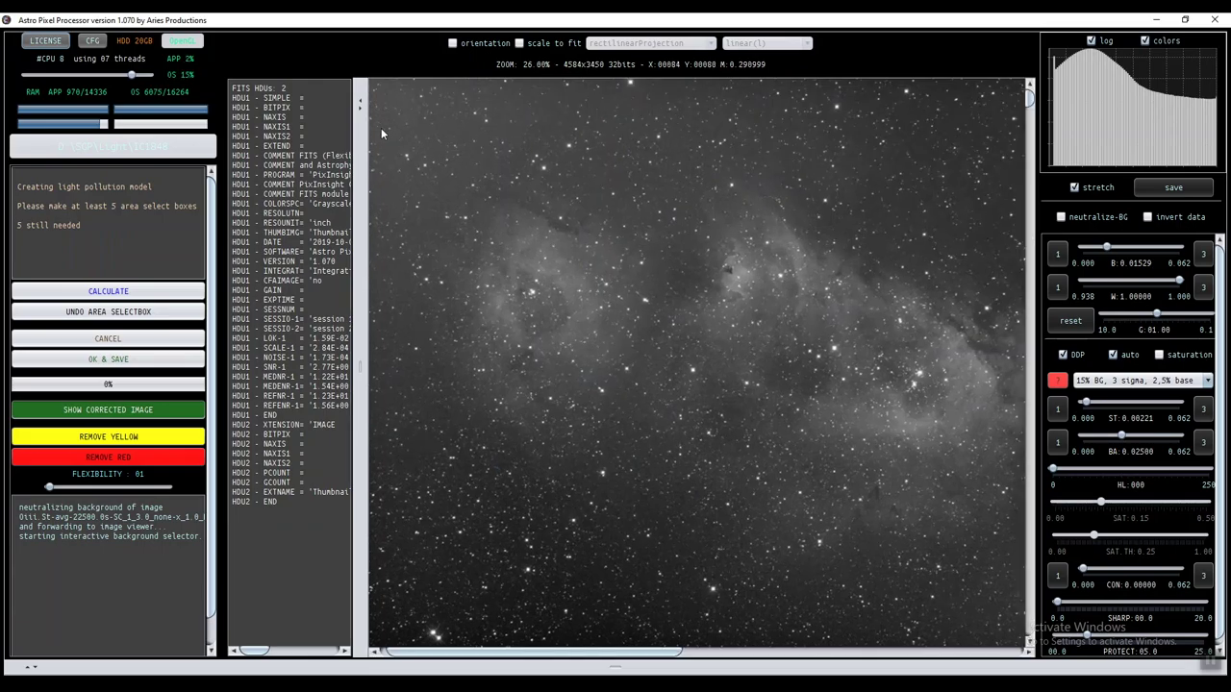
pyautogui.scroll(5, 388, 92)
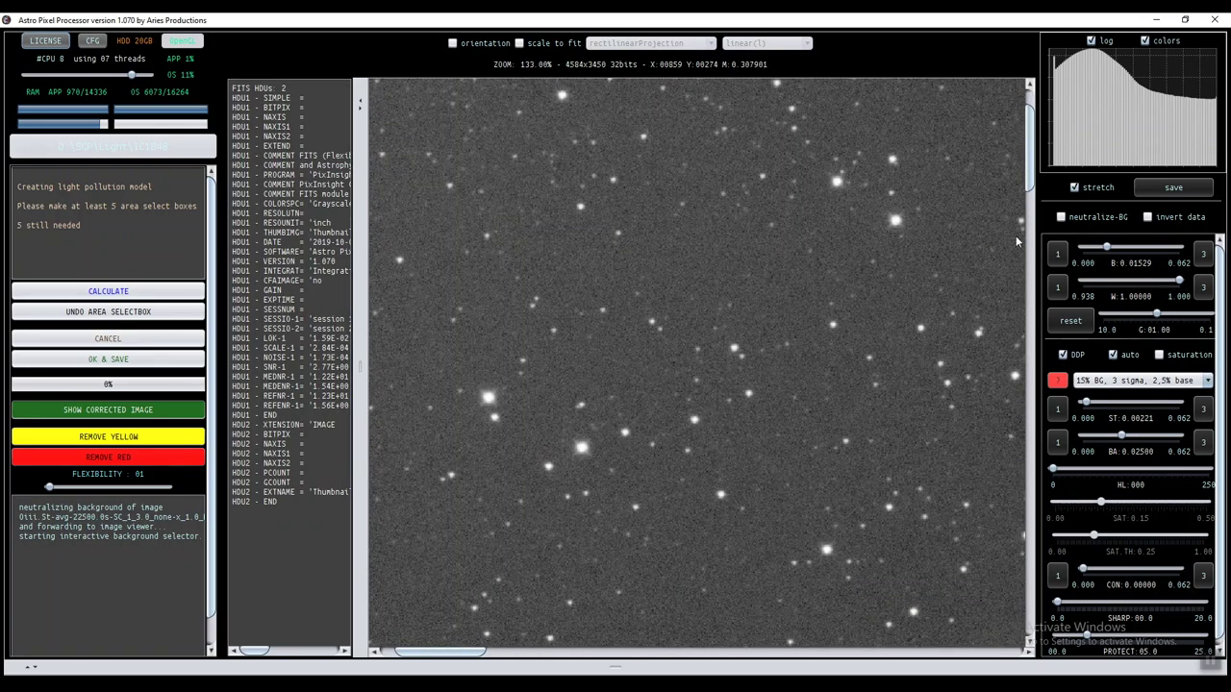
pyautogui.moveTo(1029, 134); pyautogui.dragTo(1028, 125)
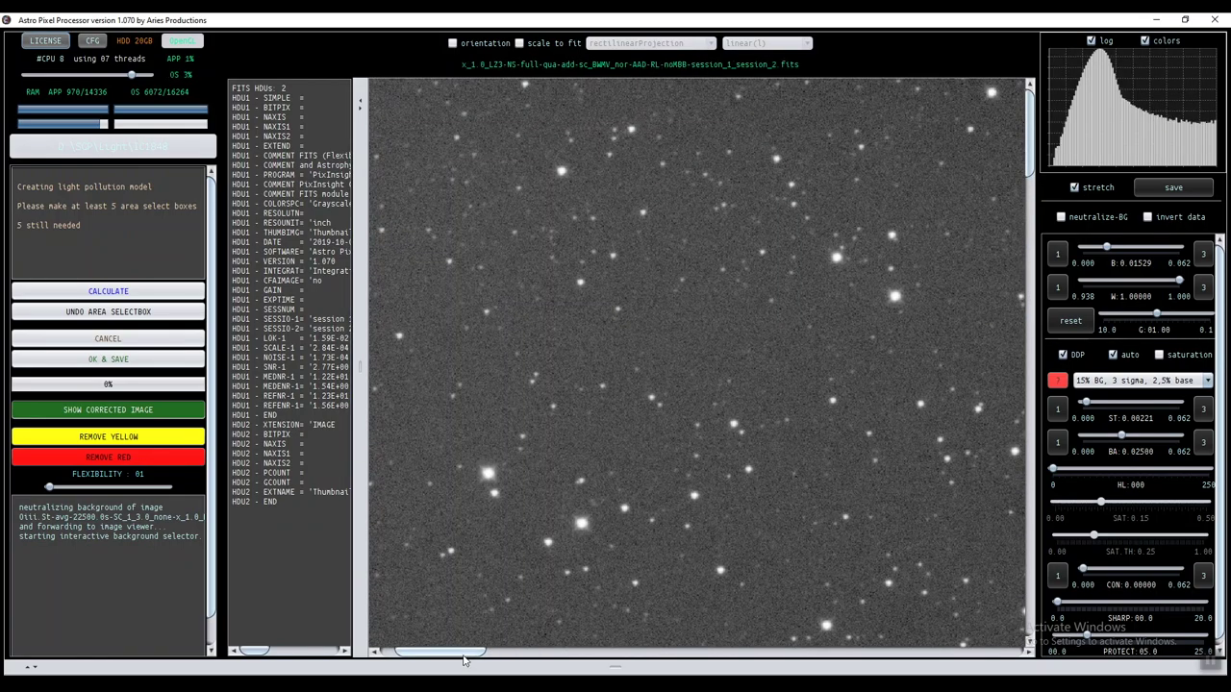
pyautogui.moveTo(461, 653); pyautogui.dragTo(447, 652)
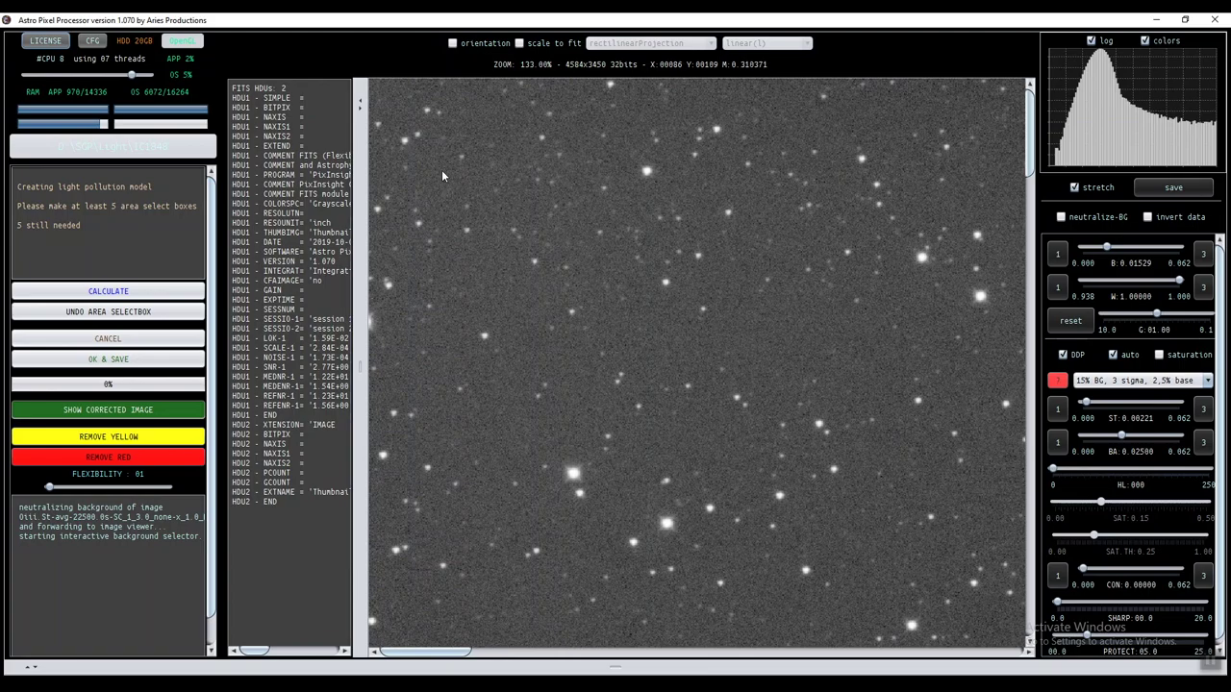
pyautogui.moveTo(419, 161); pyautogui.dragTo(485, 204)
pyautogui.moveTo(419, 658); pyautogui.dragTo(981, 658)
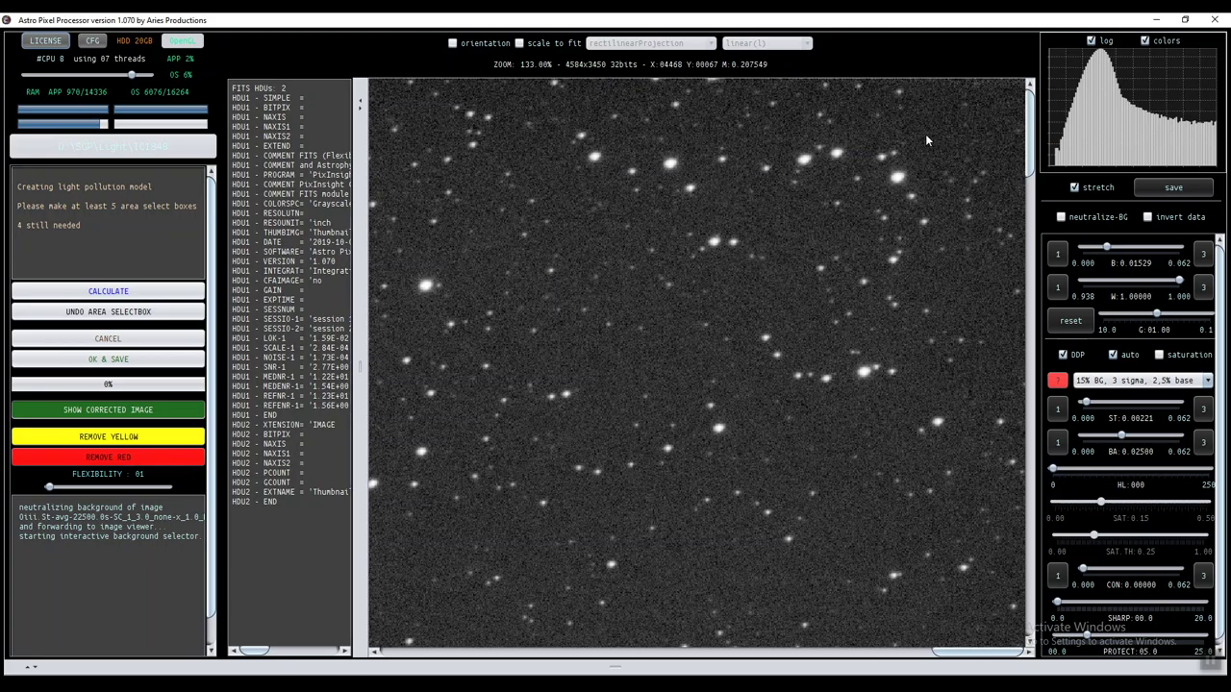
pyautogui.moveTo(913, 102); pyautogui.dragTo(960, 155)
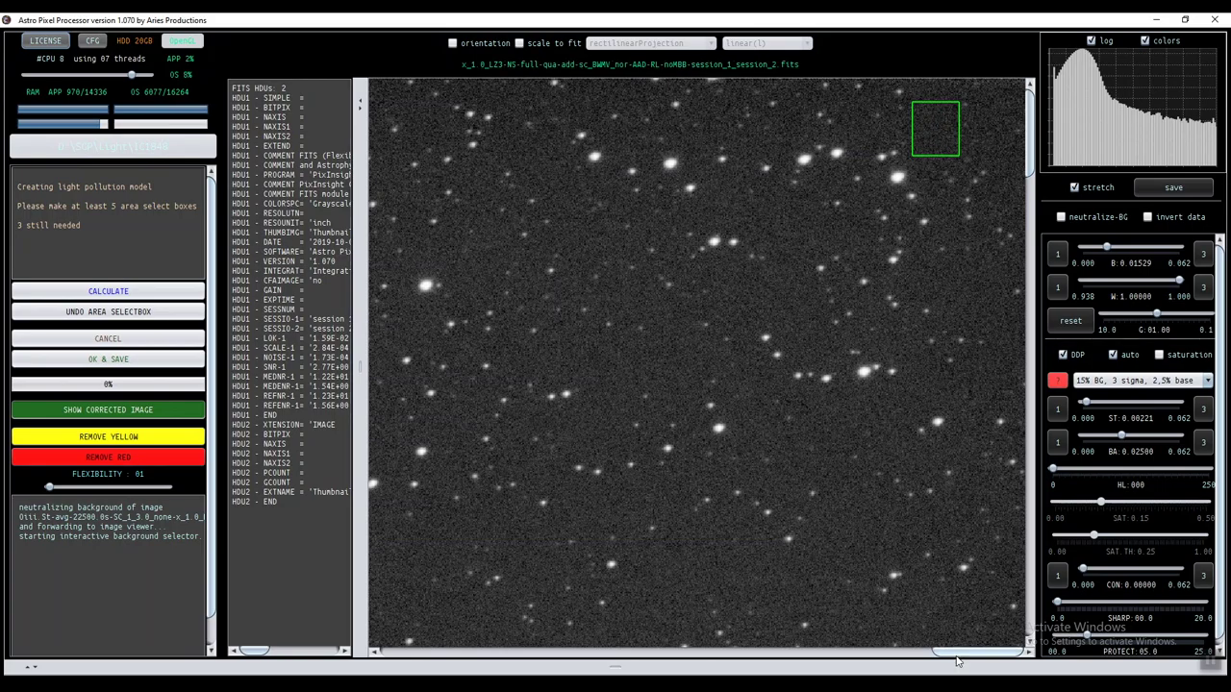
pyautogui.moveTo(959, 652); pyautogui.dragTo(805, 662)
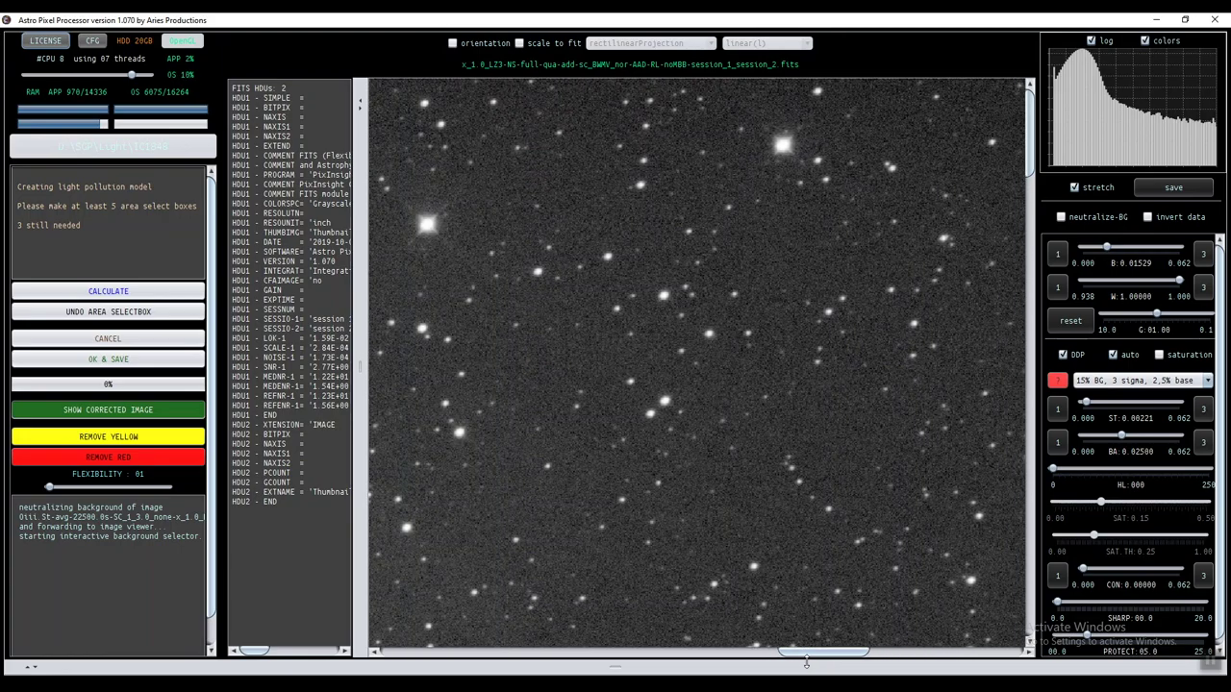
pyautogui.moveTo(743, 221); pyautogui.dragTo(813, 274)
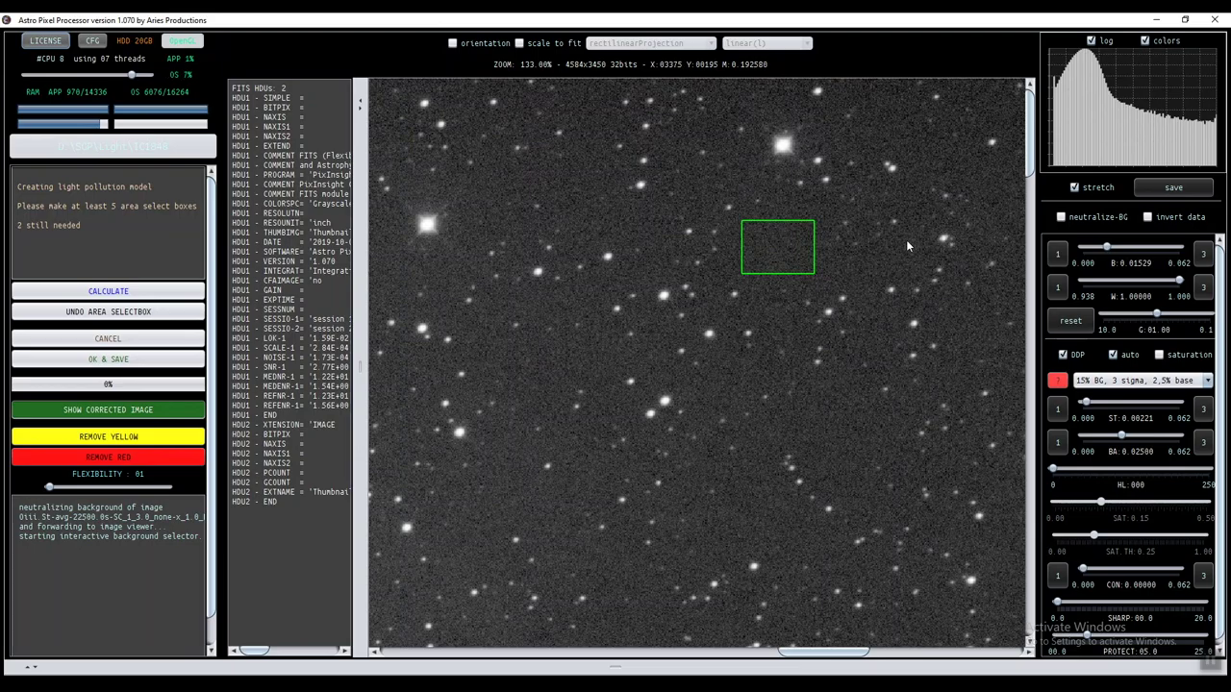
# Add a bottom-edge sample (redrawn after an undo) and a fifth sample, then zoom back out.
pyautogui.moveTo(1031, 134); pyautogui.dragTo(1027, 598)
pyautogui.moveTo(824, 652); pyautogui.dragTo(978, 652)
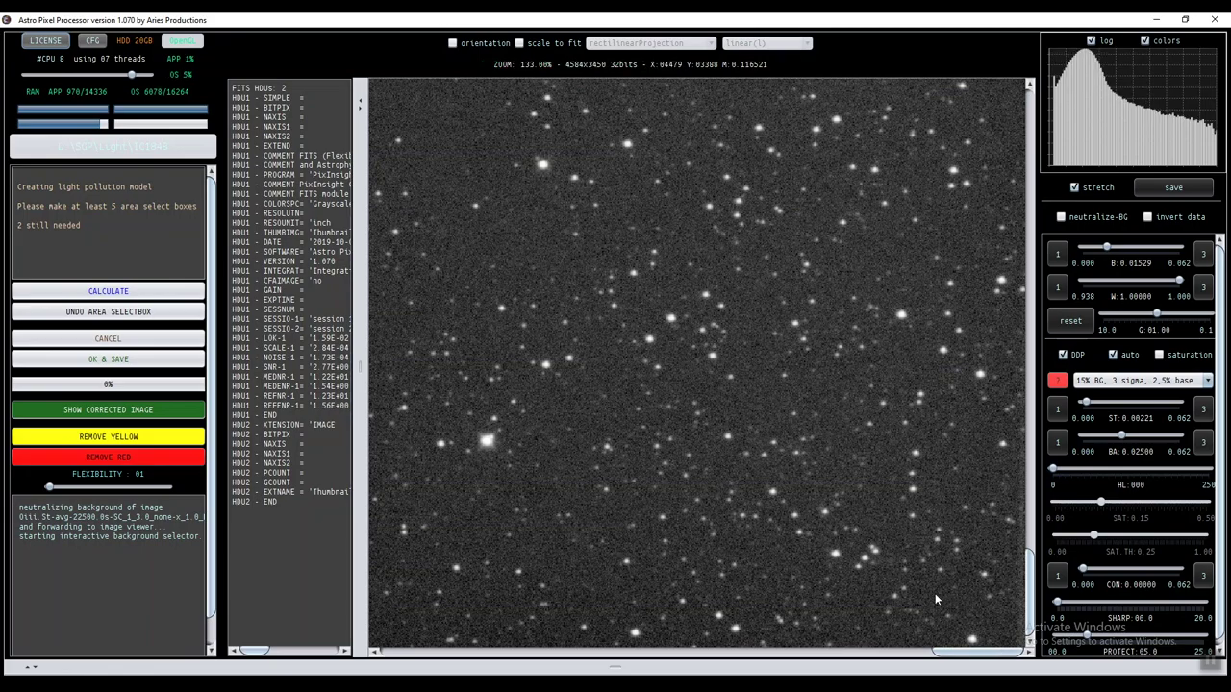
pyautogui.moveTo(928, 588); pyautogui.dragTo(979, 609)
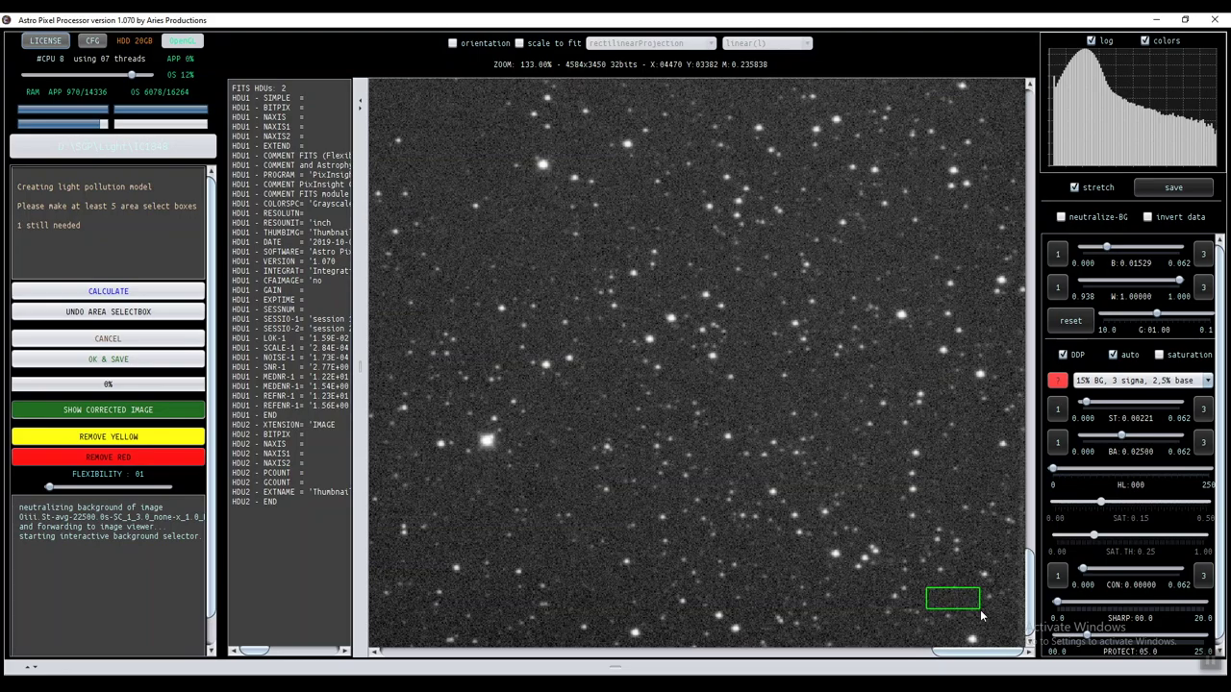
pyautogui.click(125, 318)
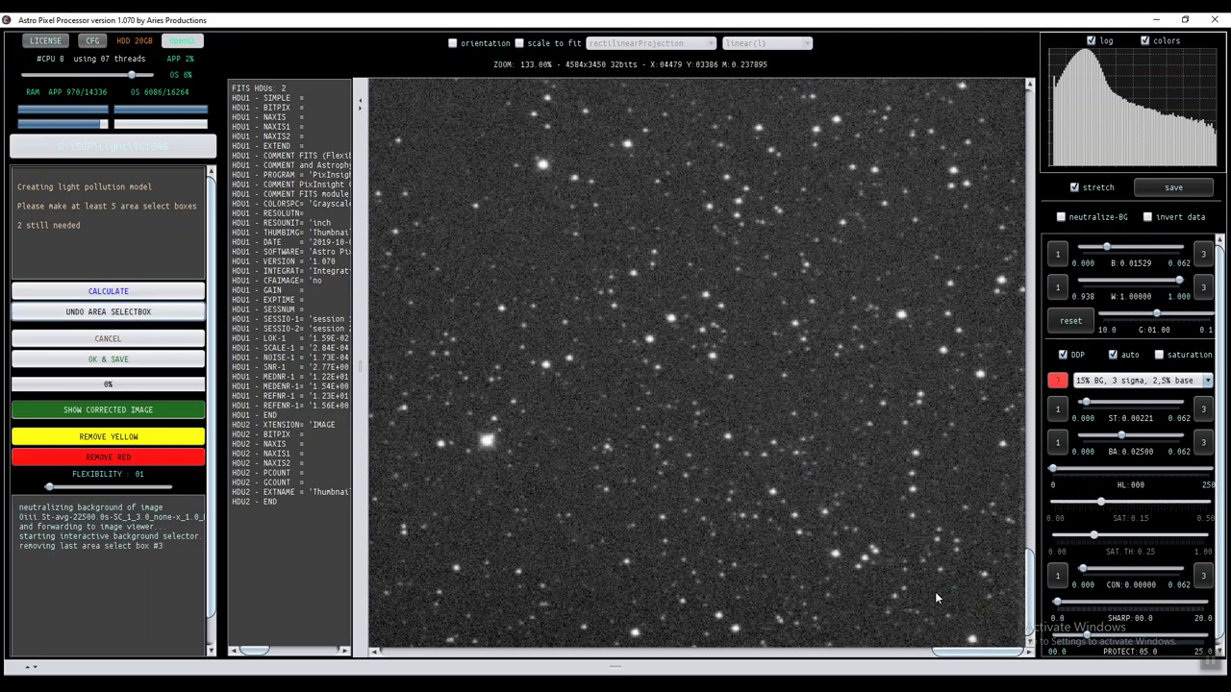
pyautogui.moveTo(924, 590)
pyautogui.mouseDown()
pyautogui.moveTo(985, 619)
pyautogui.moveTo(939, 654)
pyautogui.moveTo(401, 678)
pyautogui.mouseUp()
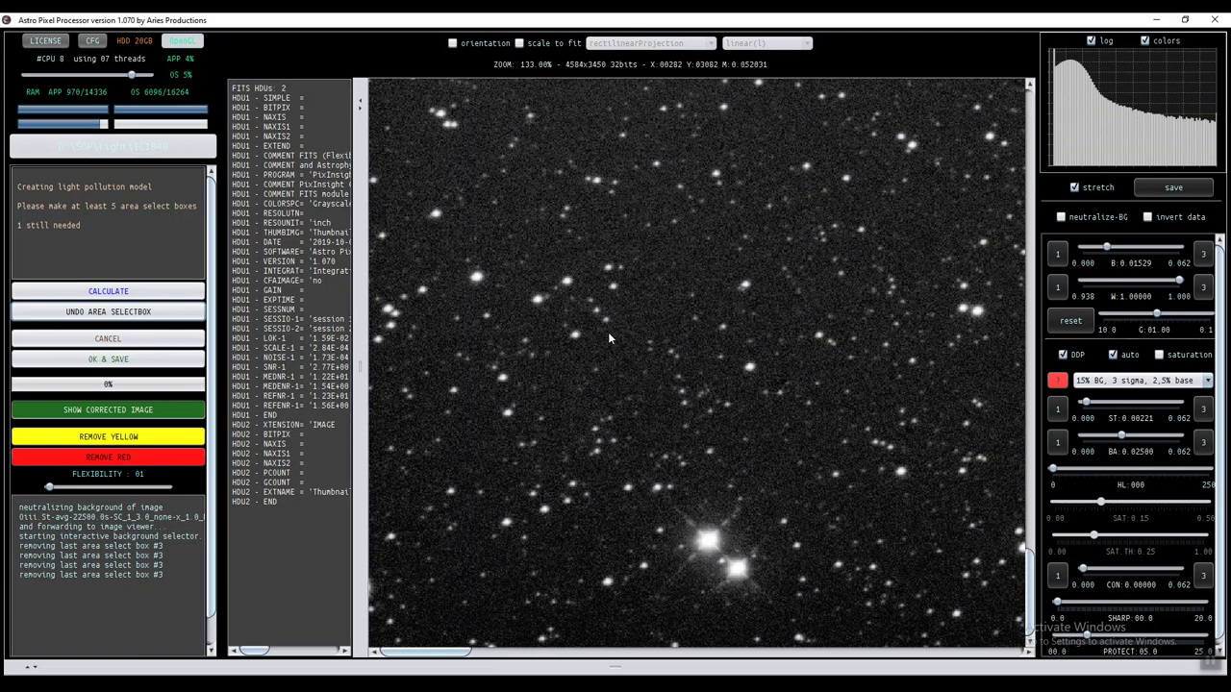
pyautogui.moveTo(608, 331); pyautogui.dragTo(639, 367)
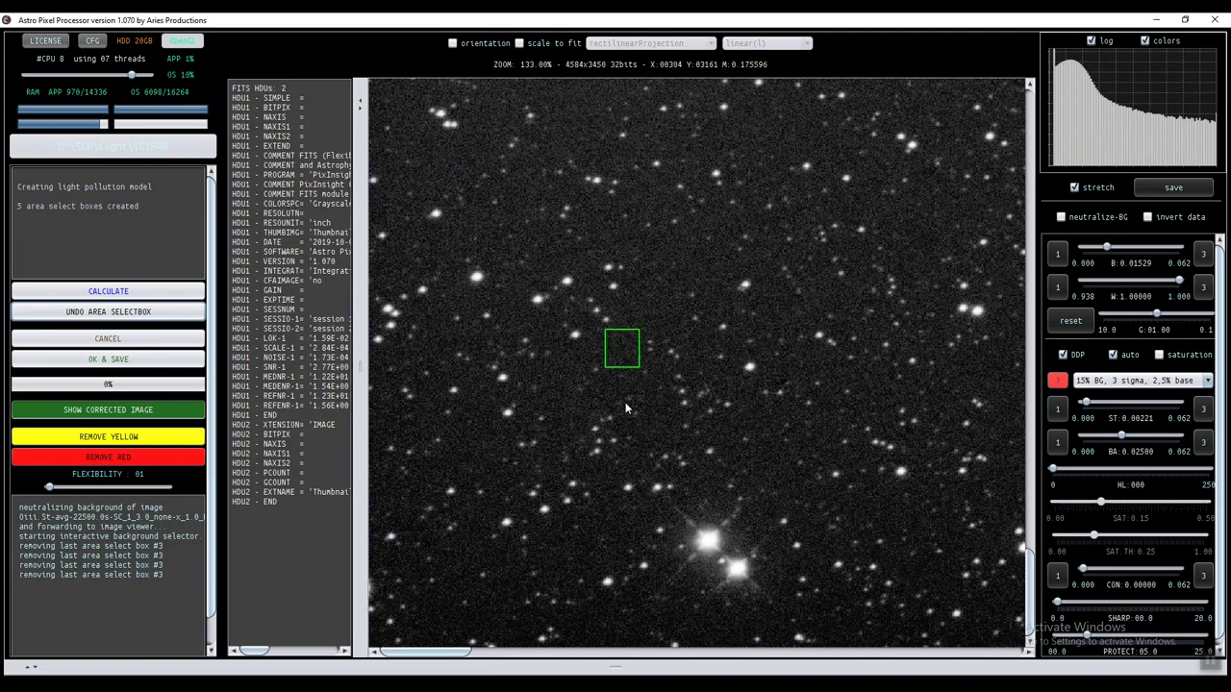
pyautogui.scroll(-2, 768, 330)
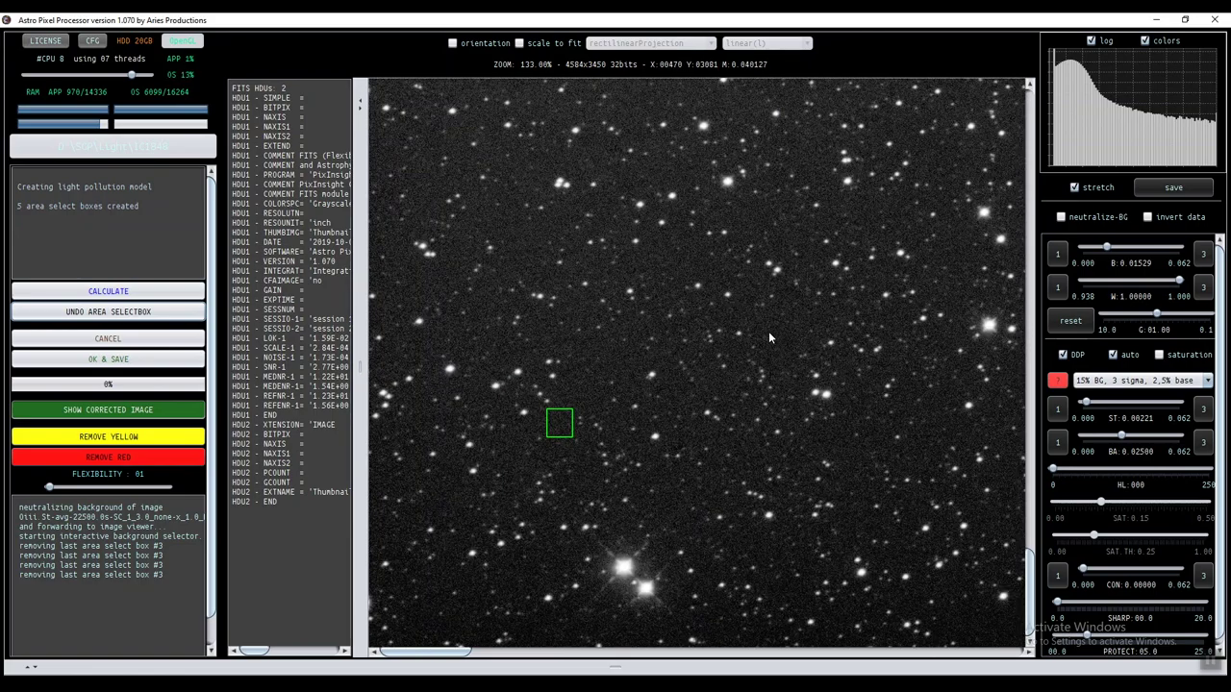
pyautogui.scroll(-4, 769, 335)
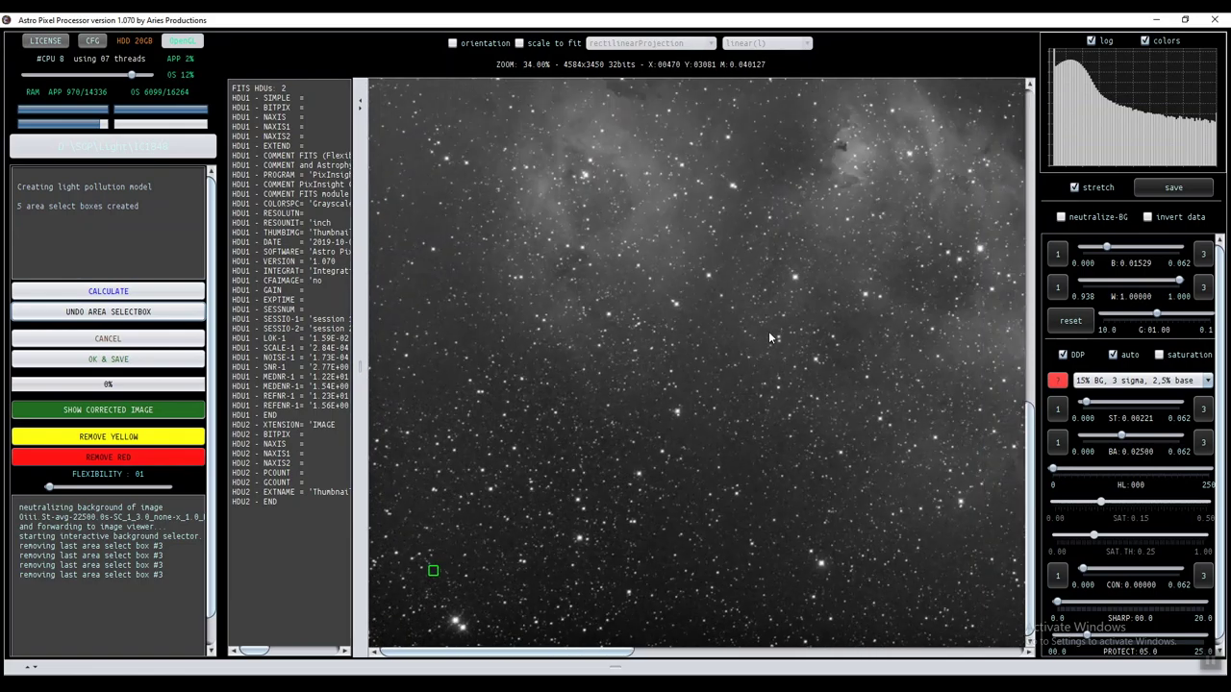
pyautogui.scroll(-1, 768, 331)
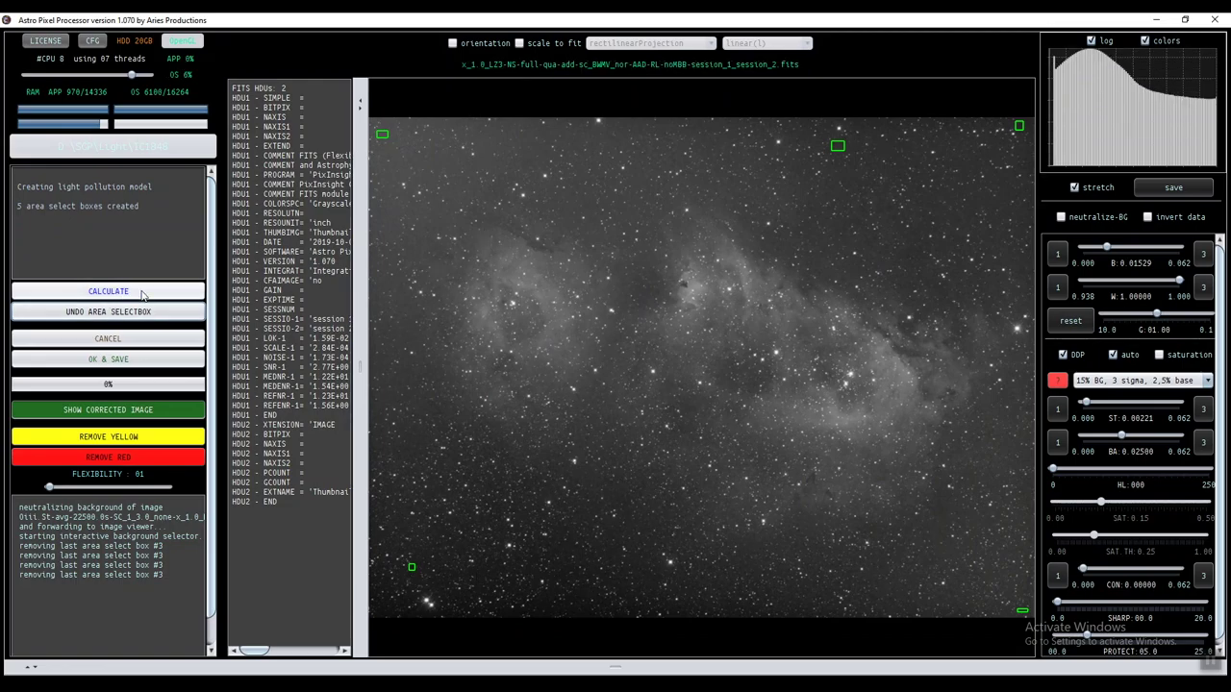
# Calculate the light pollution model and compare the gradient model with the corrected OIII image.
pyautogui.click(108, 291)
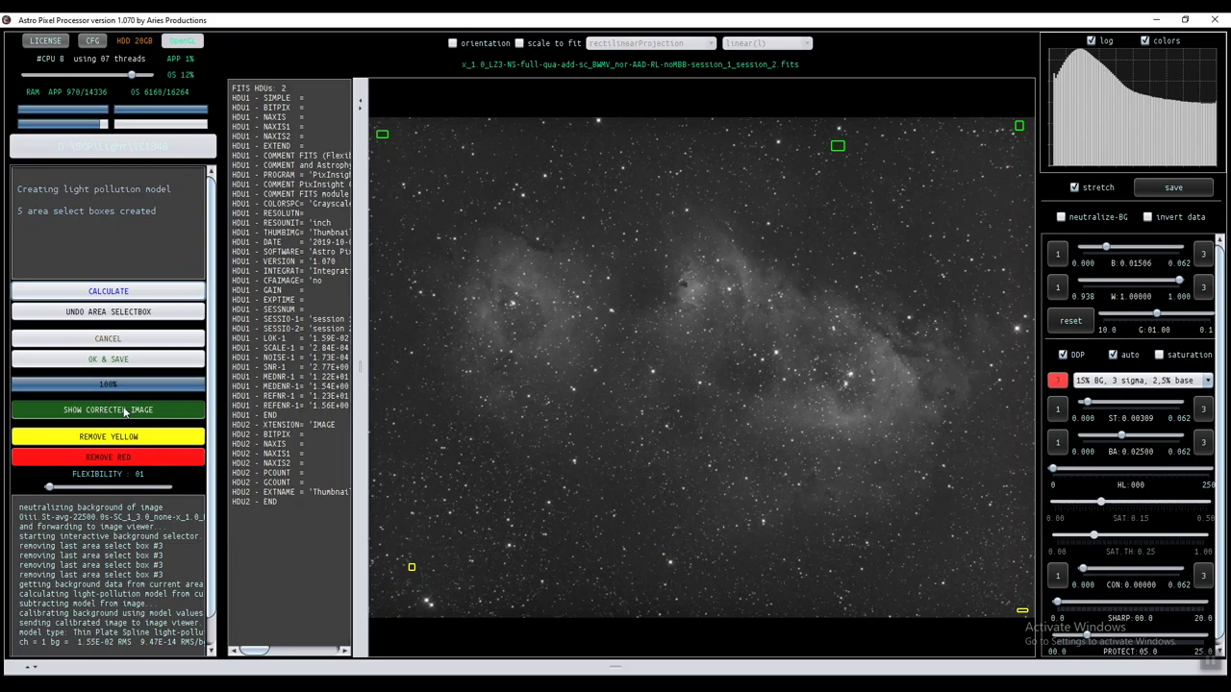
pyautogui.click(123, 411)
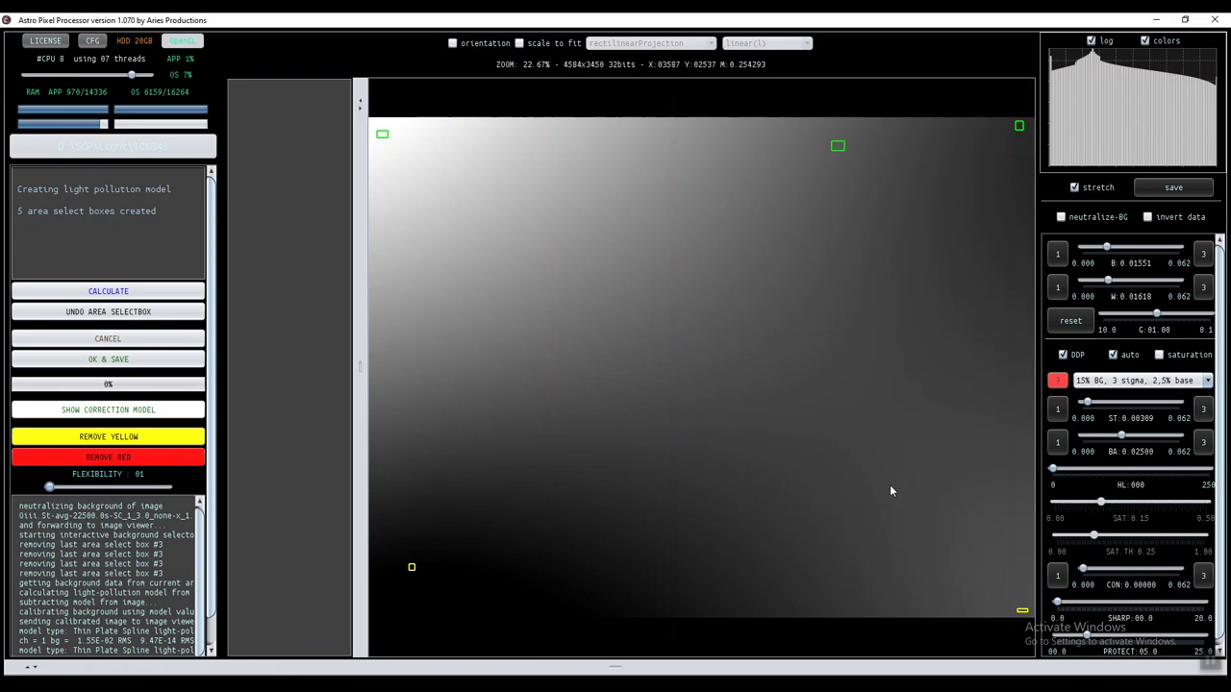
pyautogui.click(127, 415)
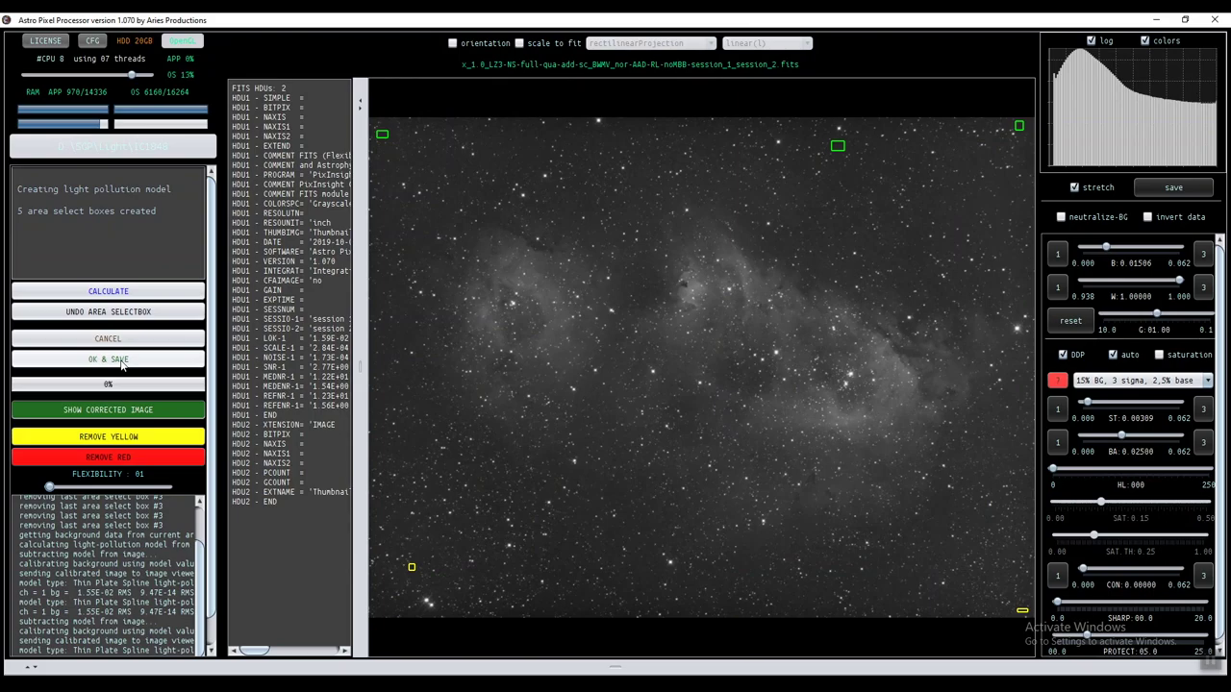
# Save the corrected OIII master as a FITS file under the suggested name.
pyautogui.click(109, 360)
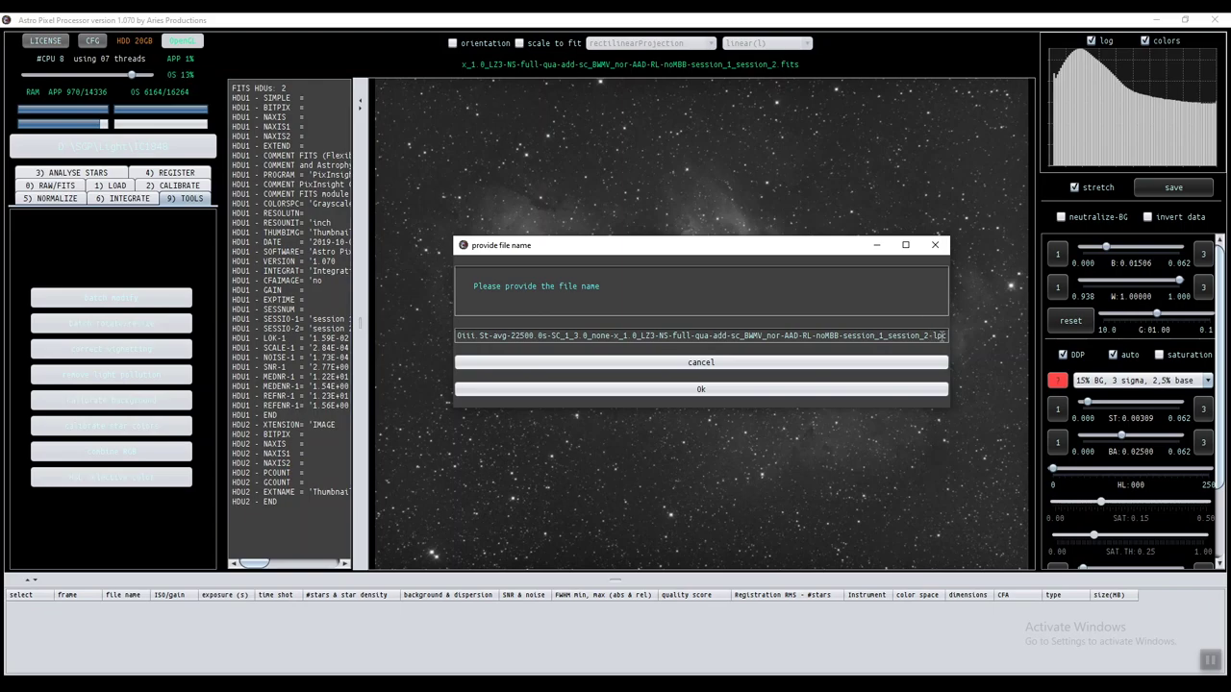
pyautogui.click(694, 391)
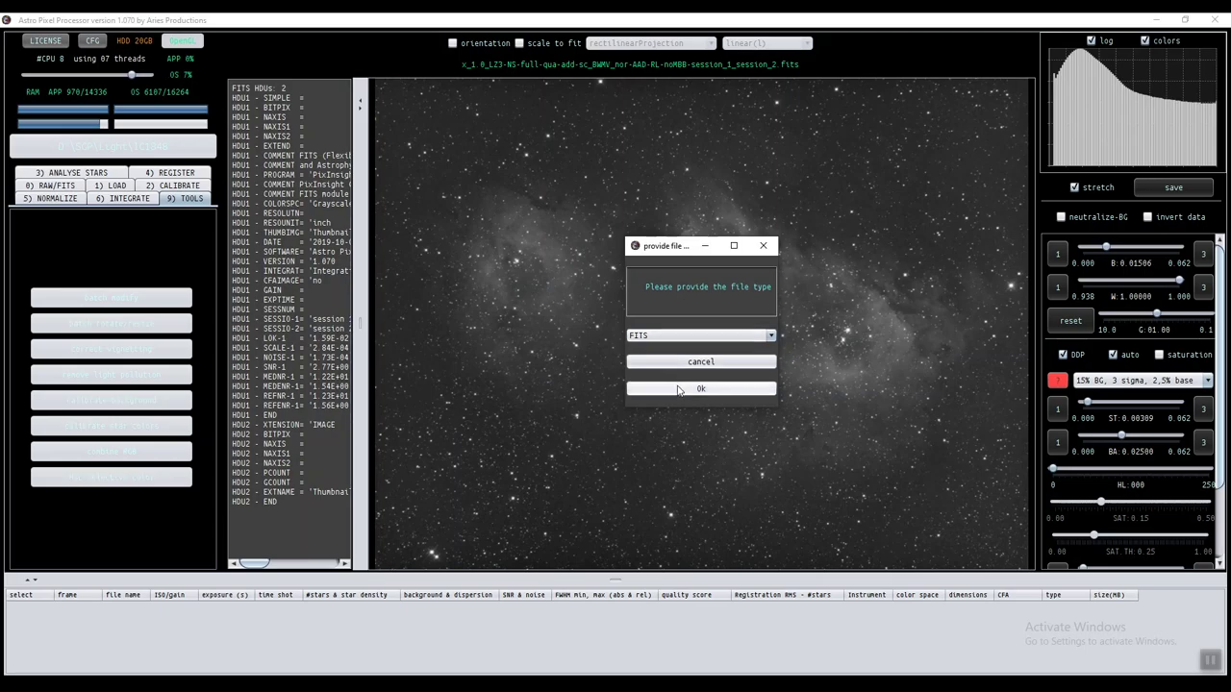
pyautogui.click(679, 390)
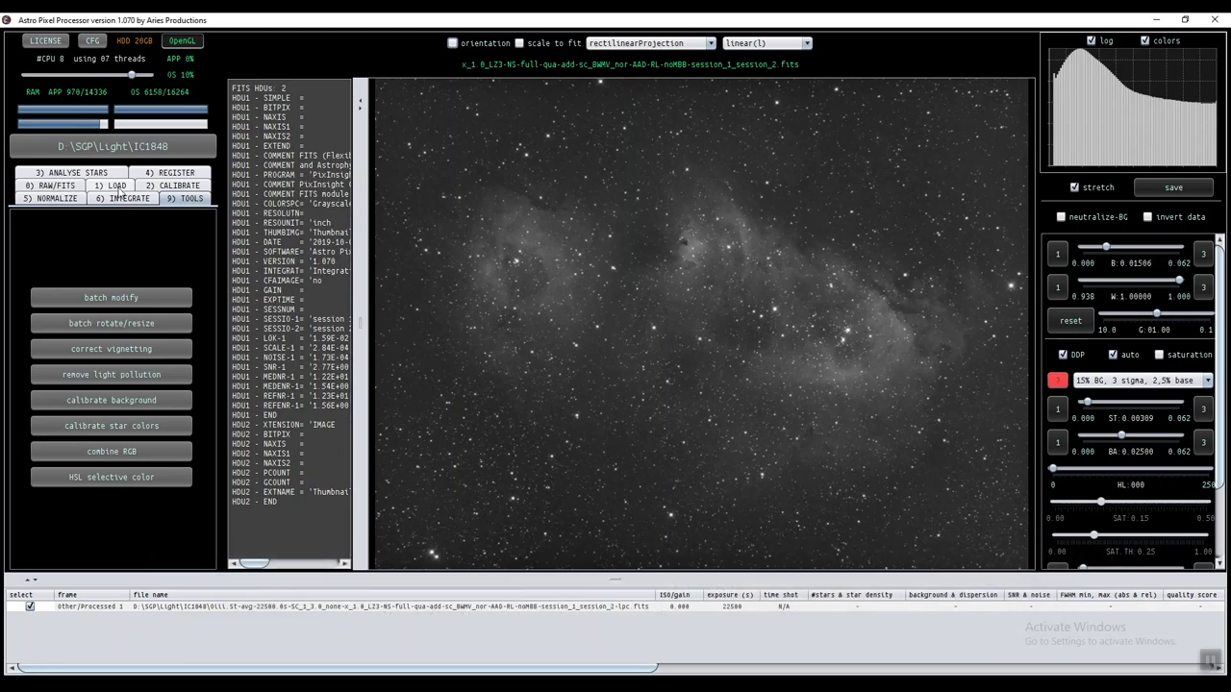
# Clear all previously loaded data from the project on the LOAD tab.
pyautogui.click(117, 186)
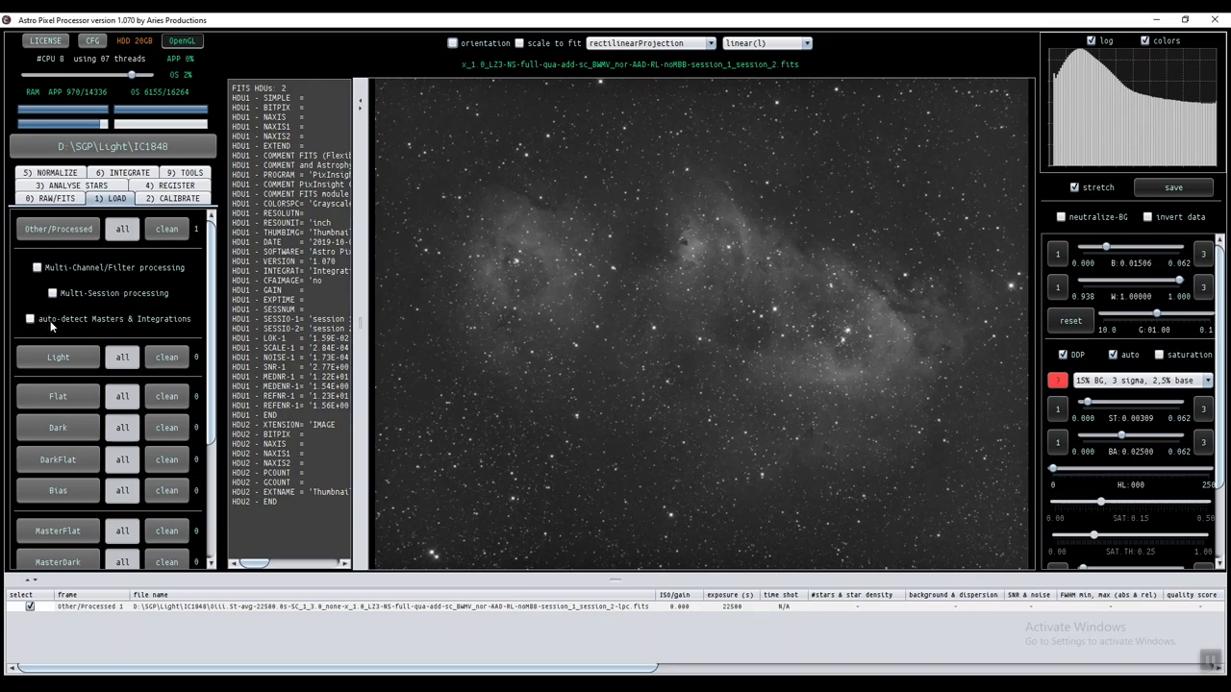
pyautogui.moveTo(219, 365); pyautogui.dragTo(235, 520)
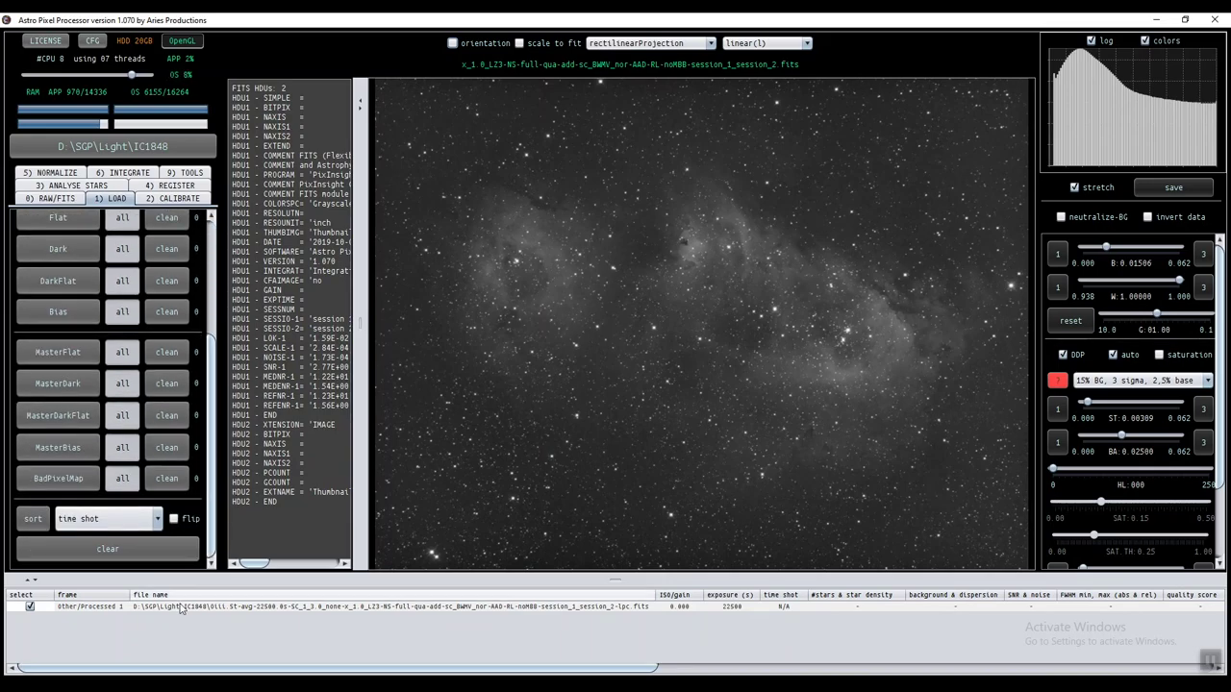
pyautogui.click(82, 608)
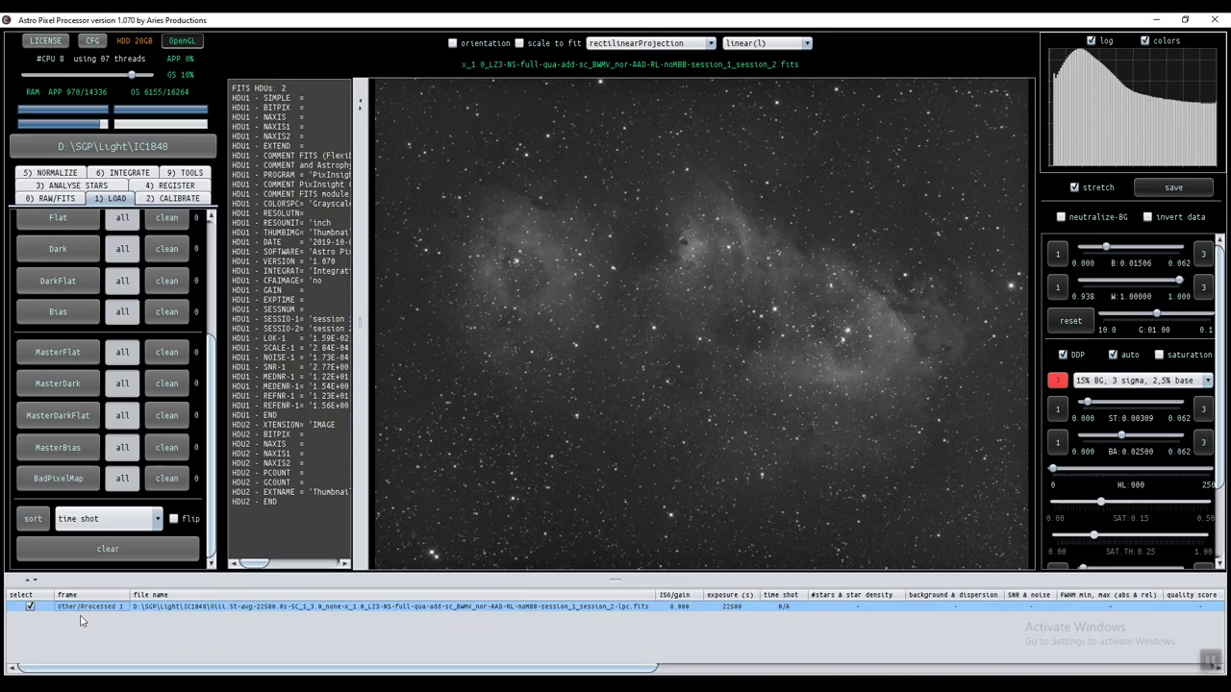
pyautogui.click(103, 547)
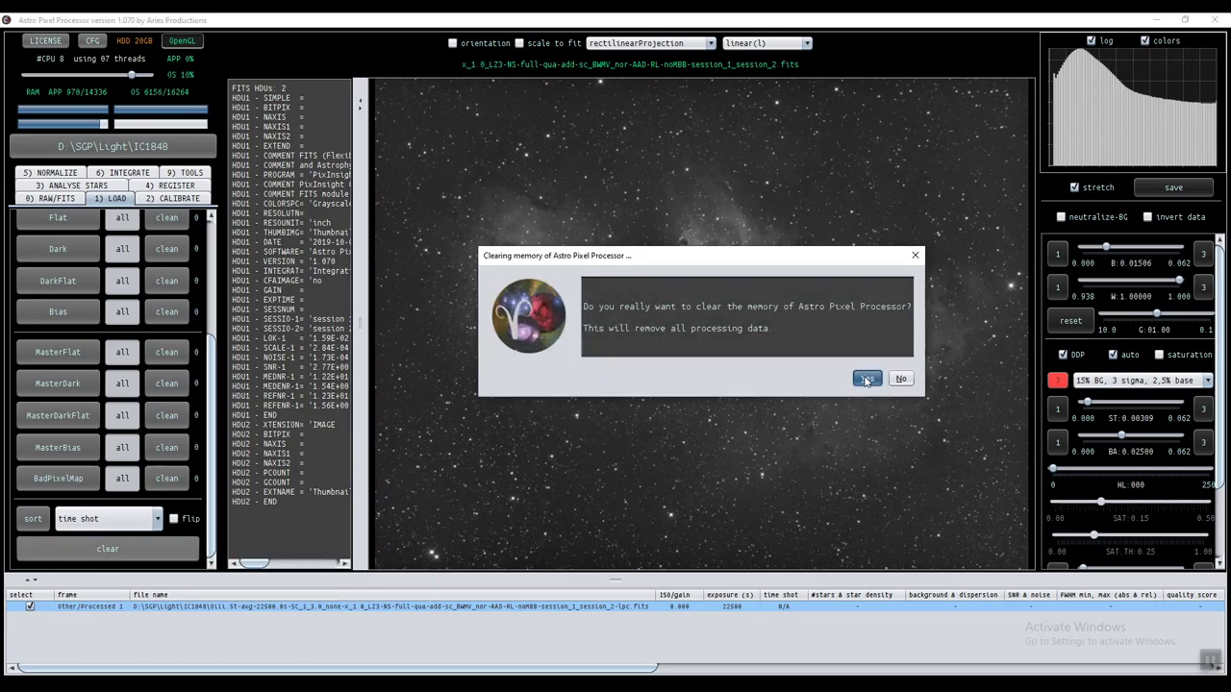
pyautogui.press('Return')
# Add the OIII lpc master, then the SII and Ha masters, as light frames.
pyautogui.scroll(5, 211, 423)
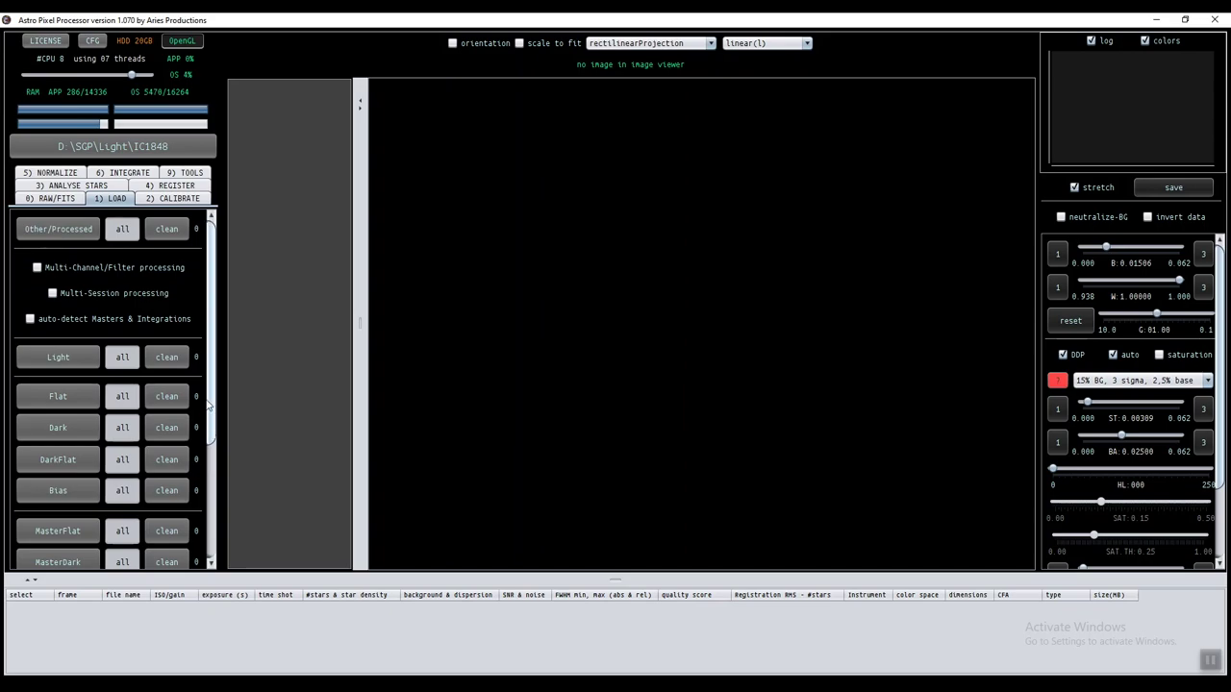
pyautogui.click(74, 356)
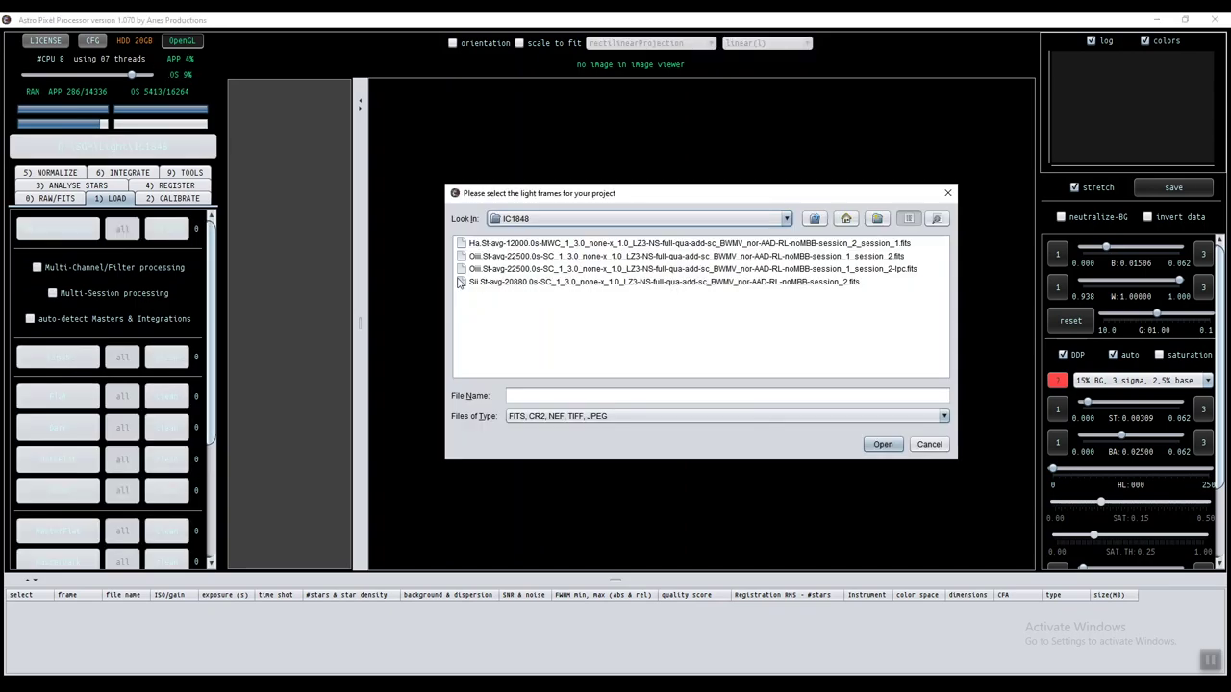
pyautogui.doubleClick(899, 271)
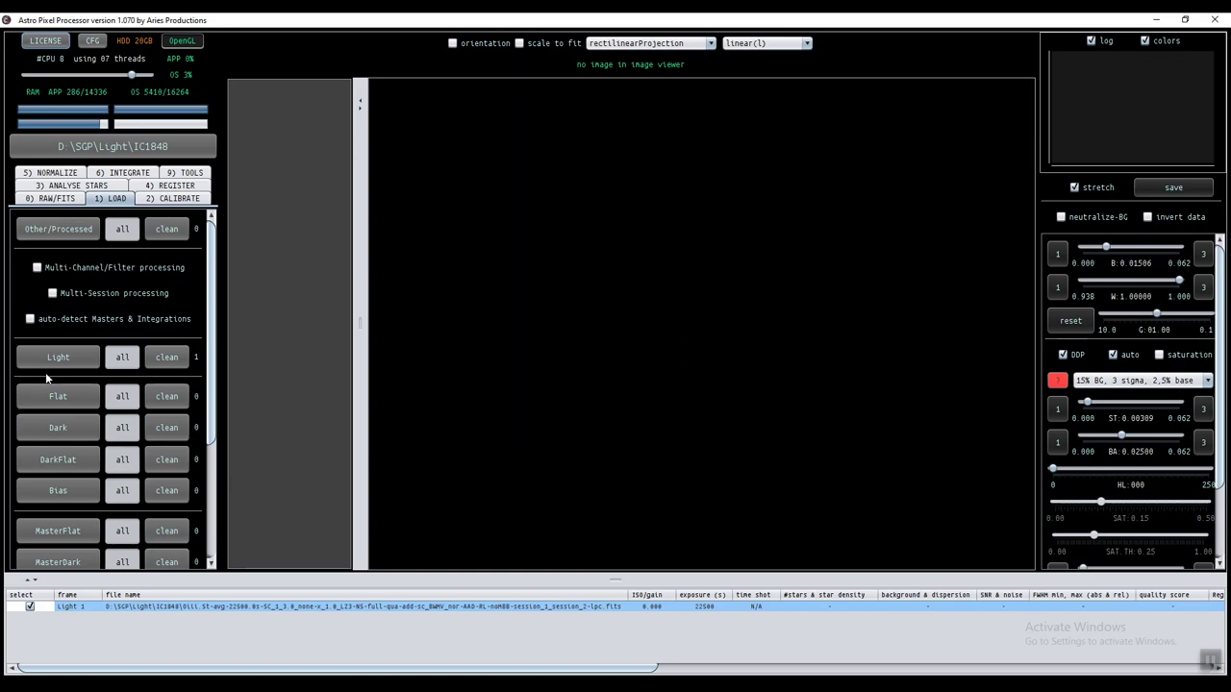
pyautogui.click(50, 360)
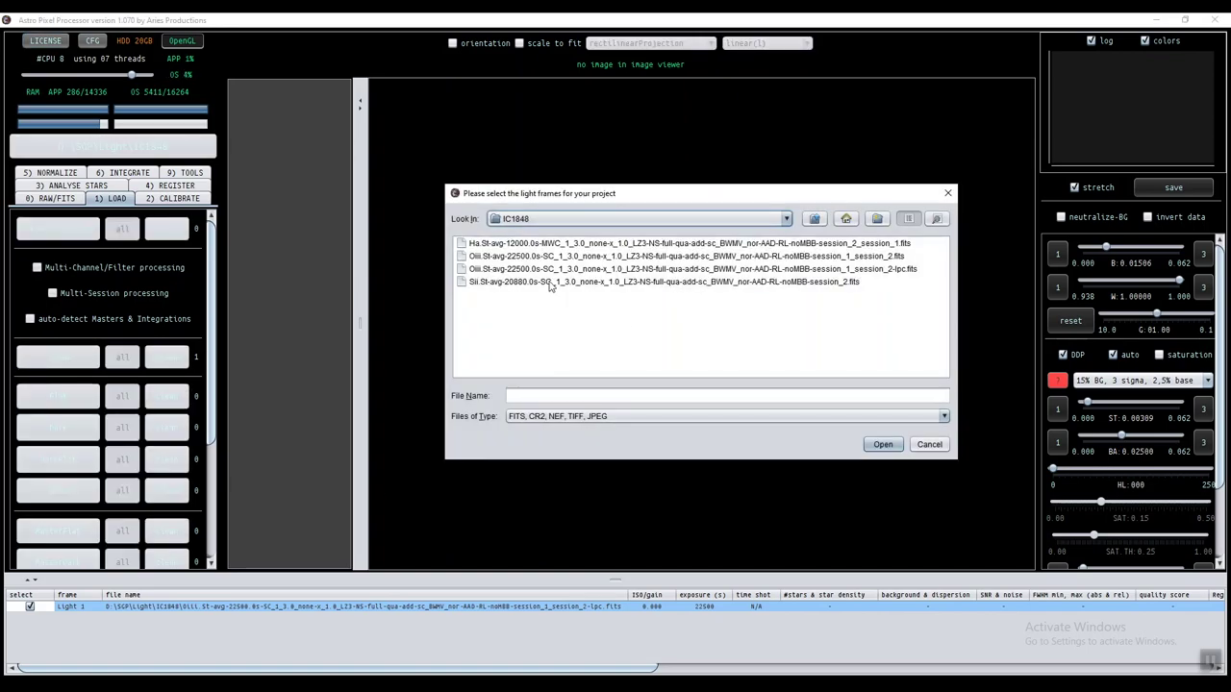
pyautogui.click(550, 282)
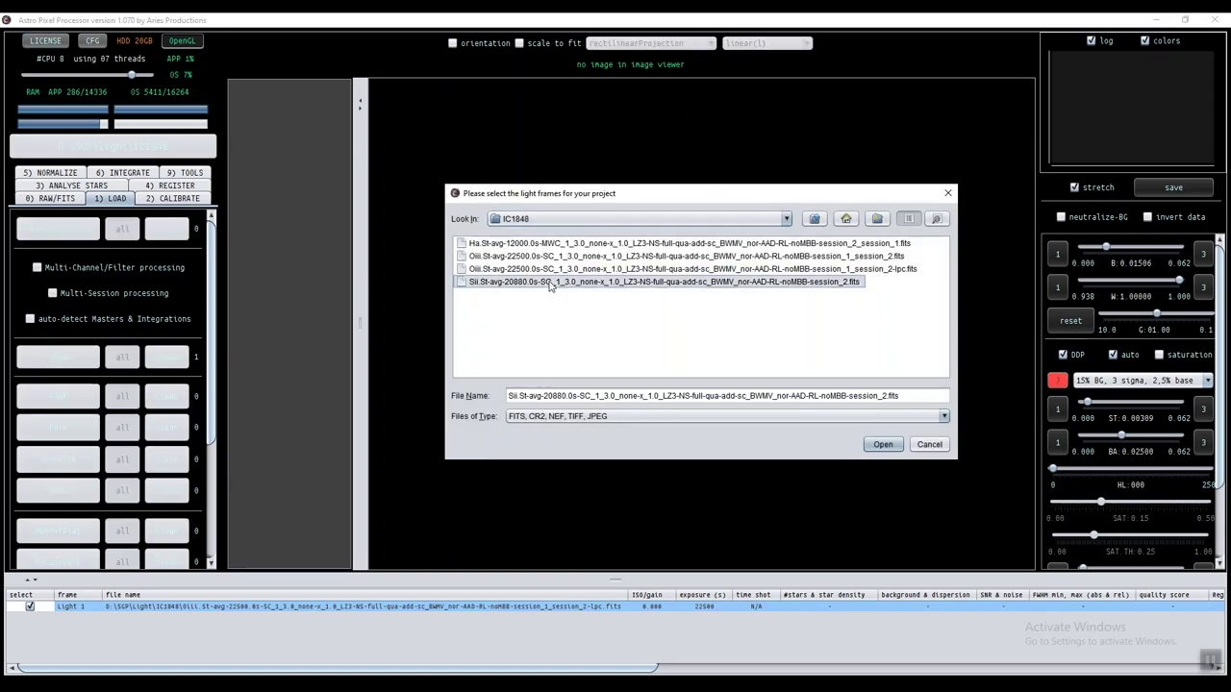
pyautogui.keyDown('ctrl'); pyautogui.click(513, 245); pyautogui.keyUp('ctrl')
pyautogui.click(883, 445)
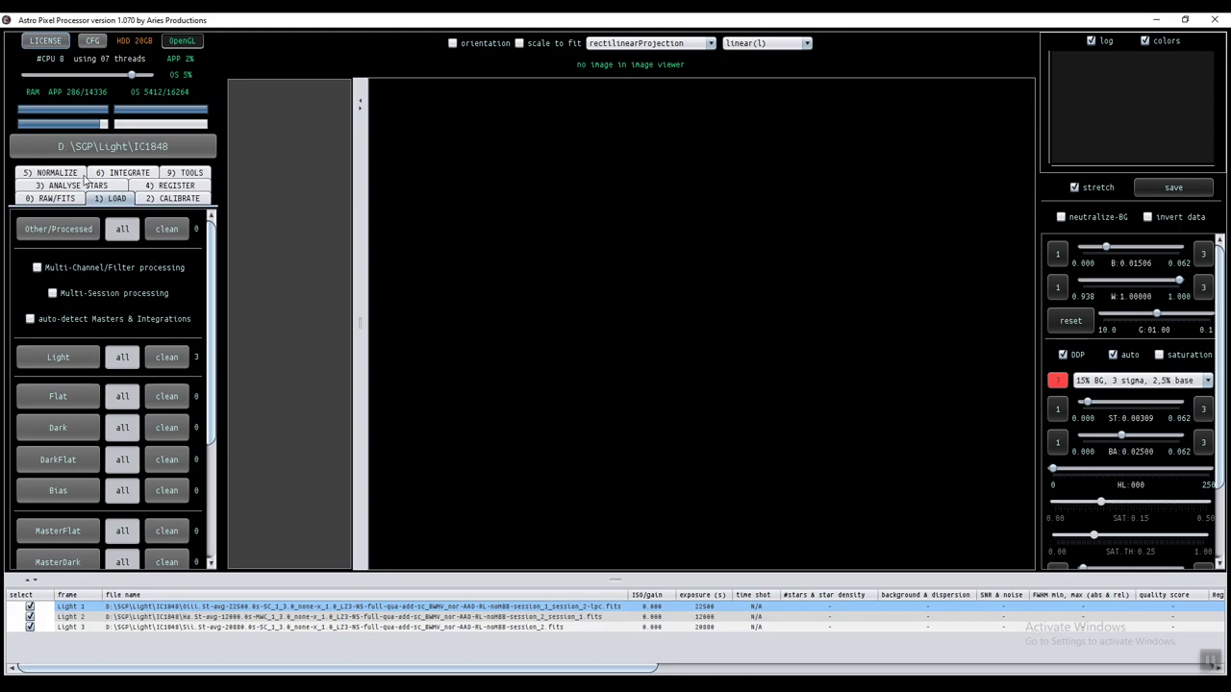
# Normalize the three lights, save the normalized frames, and select the OIII reg-norm file in the IC1848 folder.
pyautogui.click(55, 173)
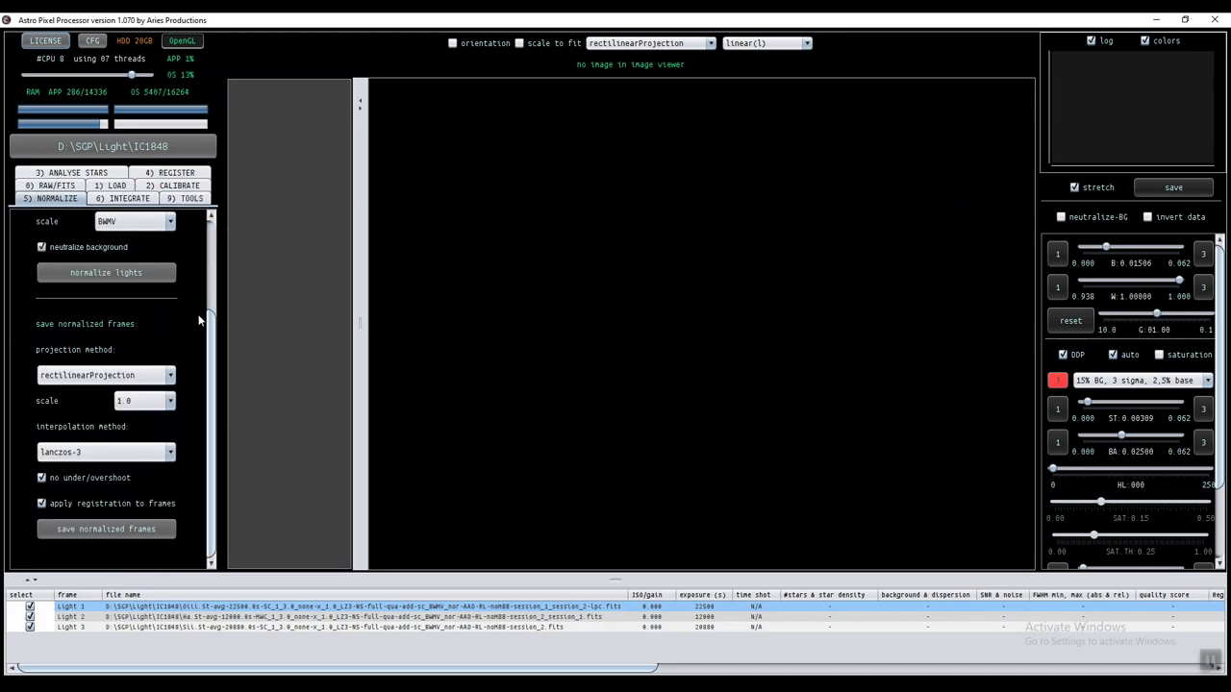
pyautogui.click(109, 273)
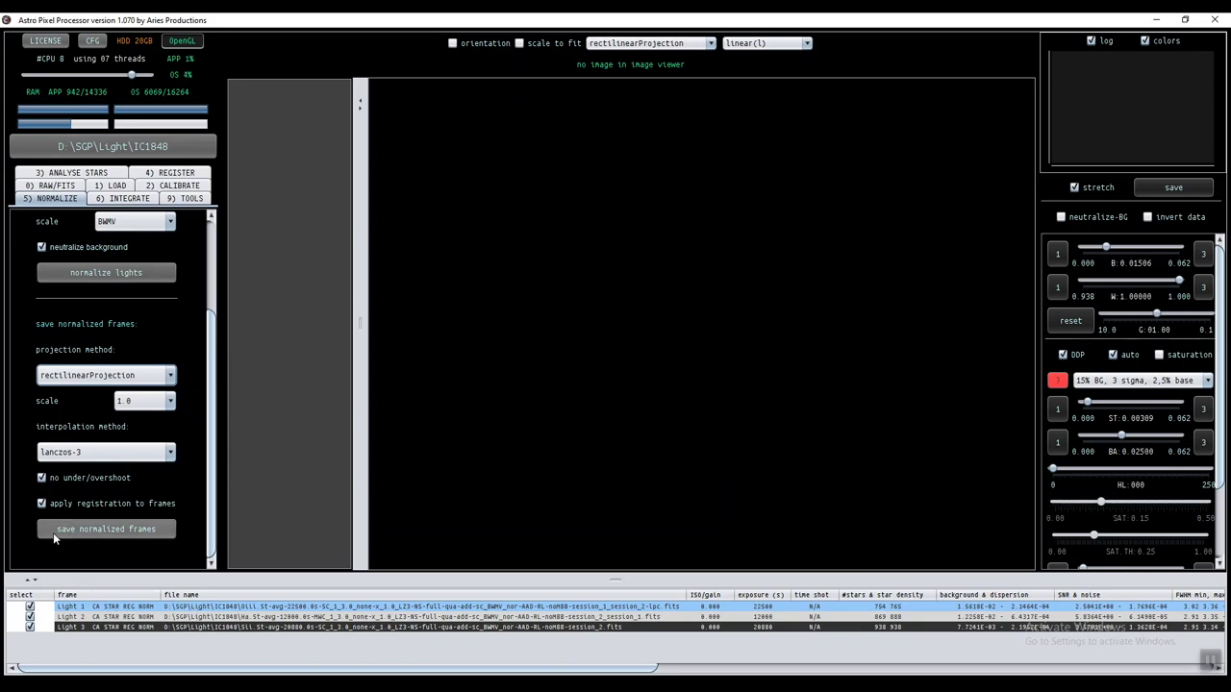
pyautogui.click(124, 532)
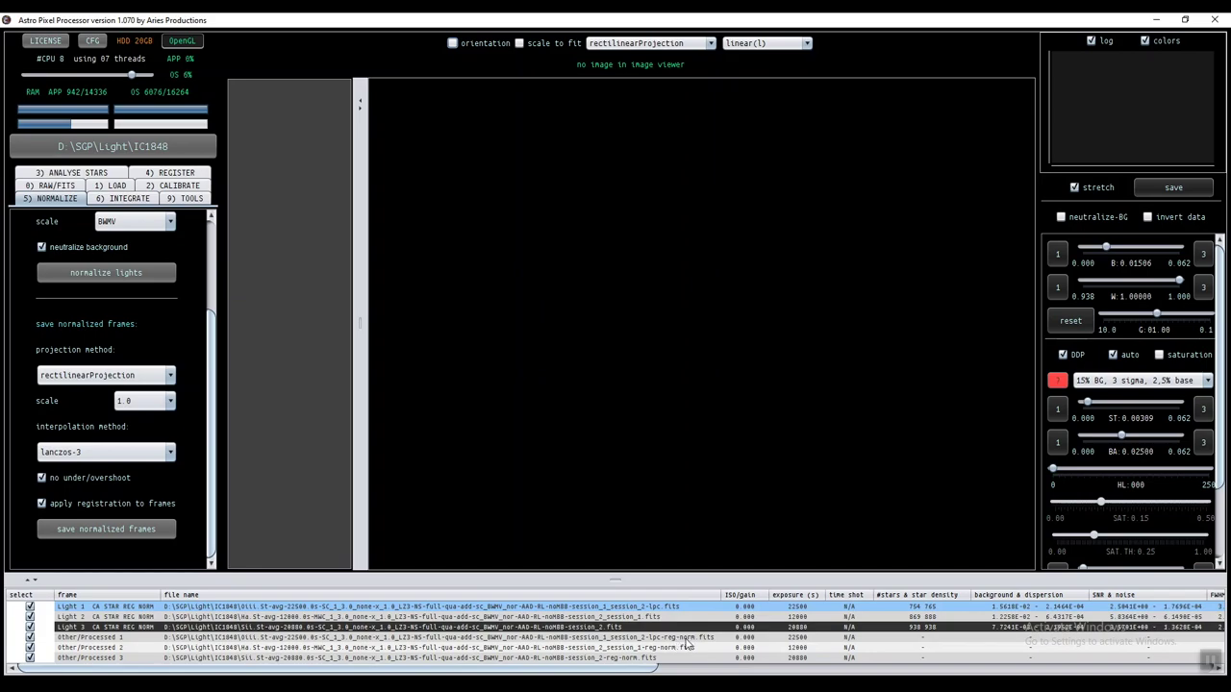
pyautogui.hotkey('alt', 'Tab')
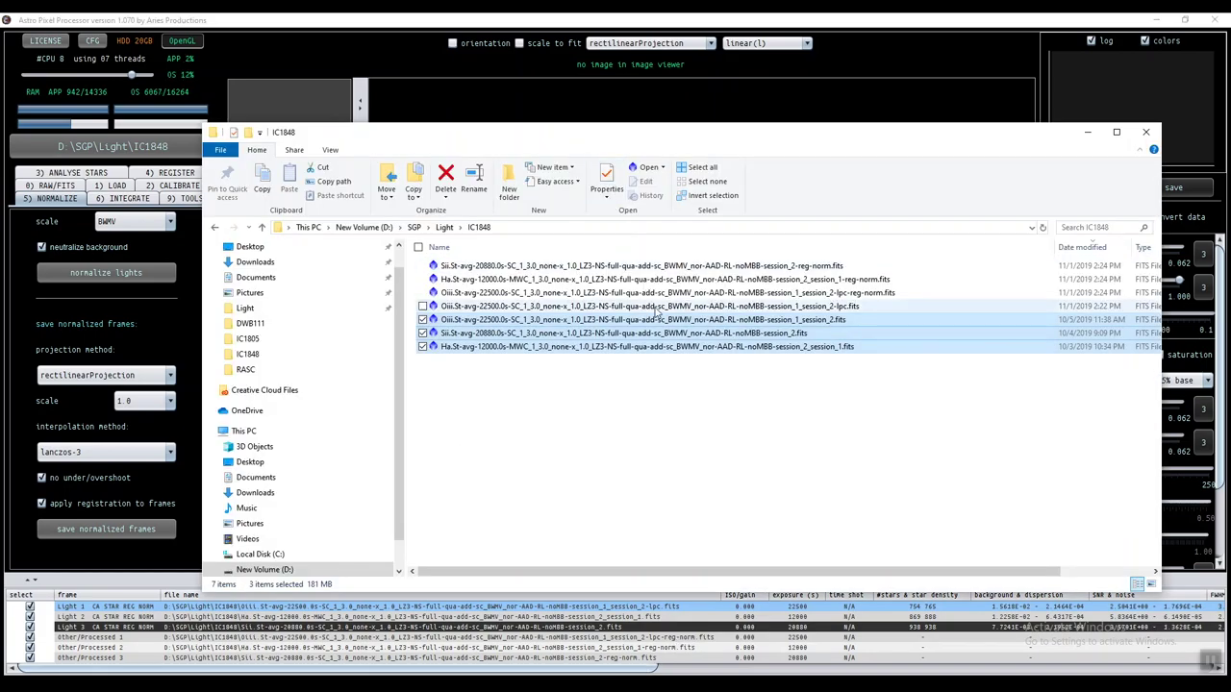
pyautogui.click(848, 292)
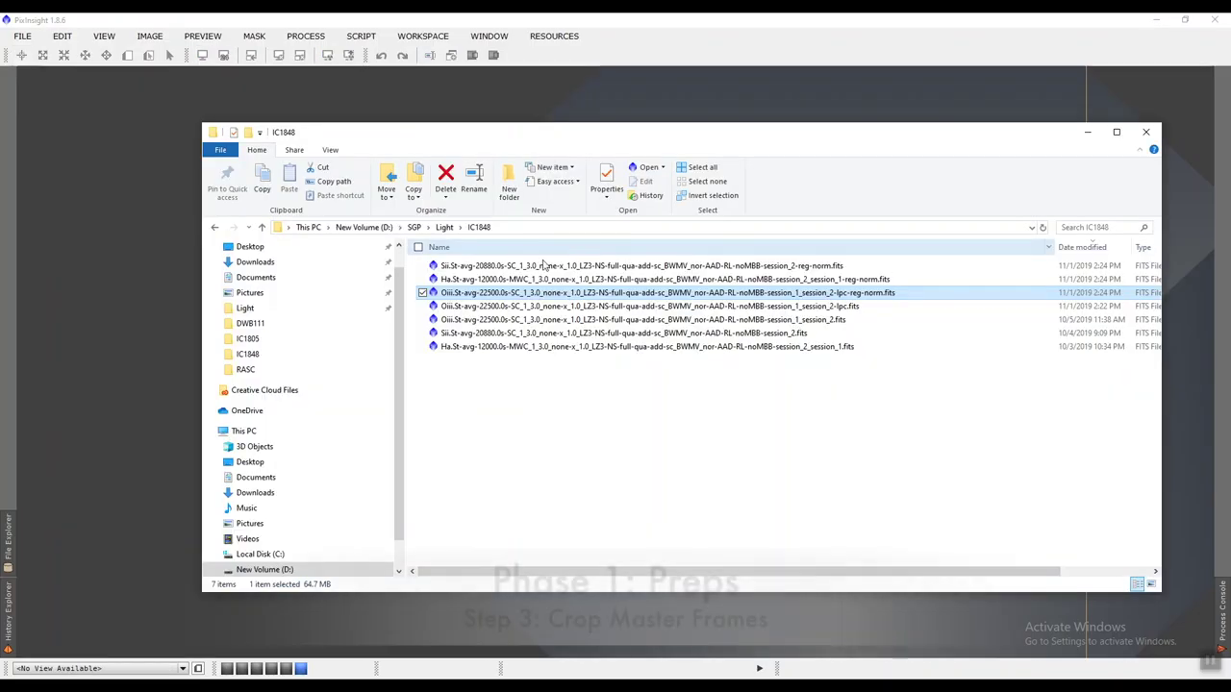
# Open the Ha, OIII and SII reg-norm files in PixInsight, auto-stretch SII and place it upper right.
pyautogui.keyDown('shift'); pyautogui.click(538, 267); pyautogui.keyUp('shift')
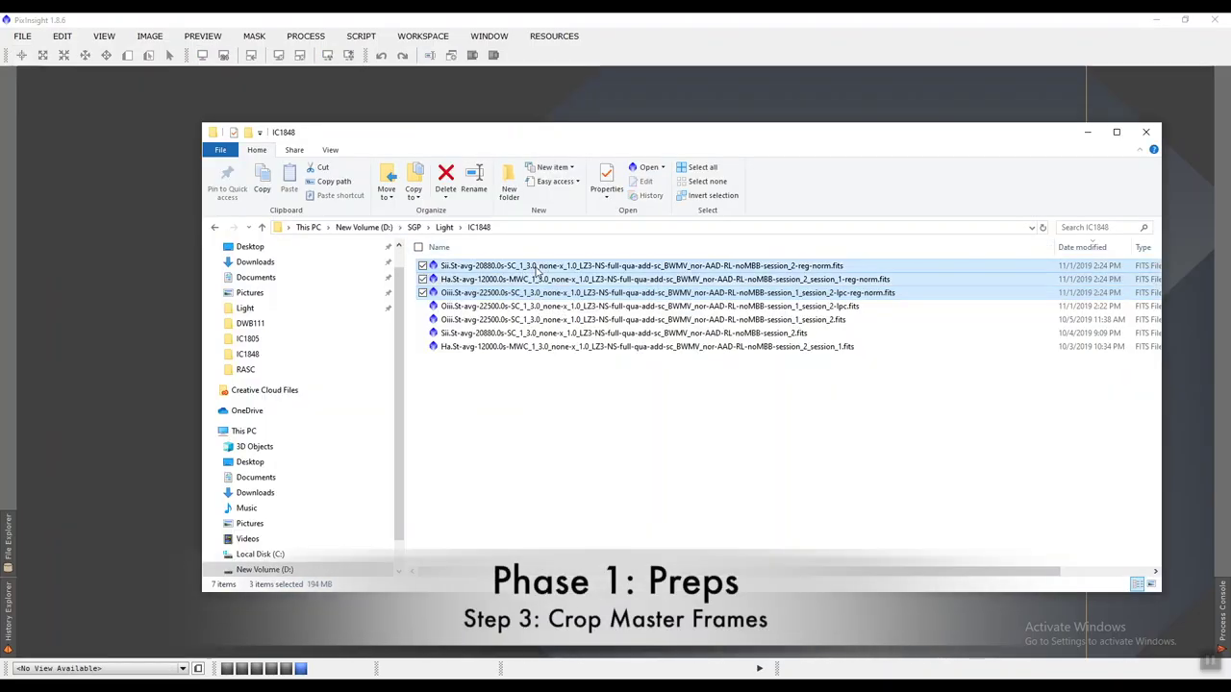
pyautogui.moveTo(801, 285); pyautogui.dragTo(135, 182)
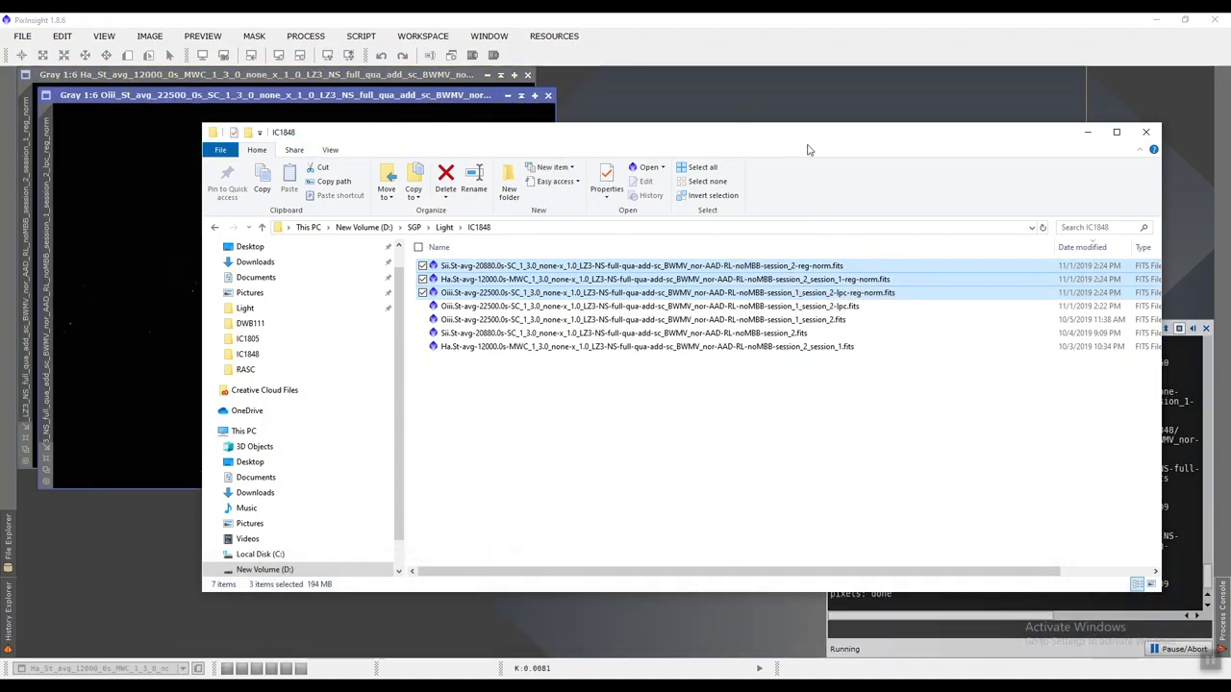
pyautogui.click(1089, 133)
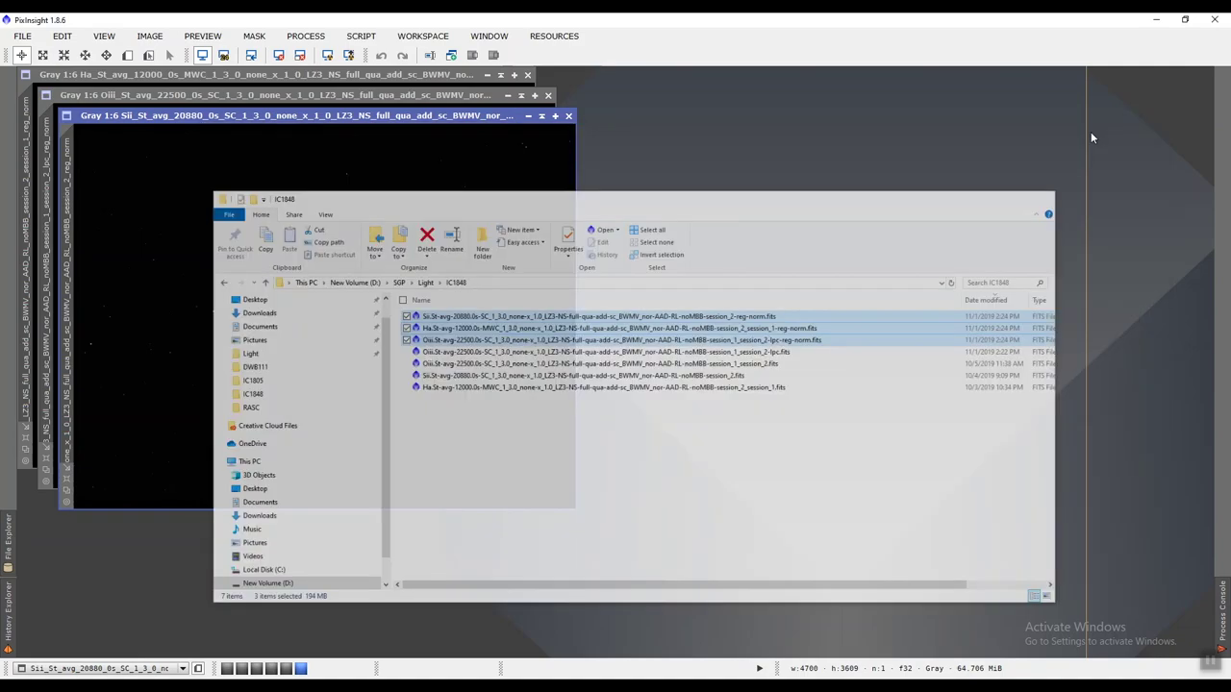
pyautogui.click(327, 58)
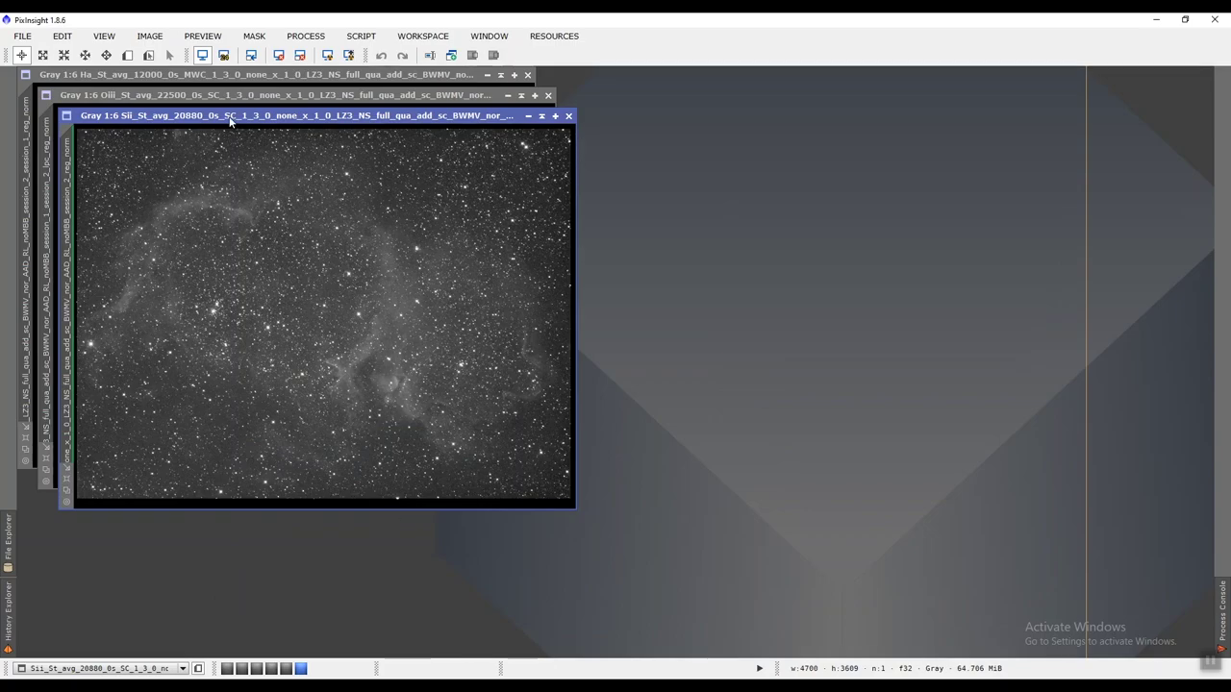
pyautogui.moveTo(234, 115); pyautogui.dragTo(872, 74)
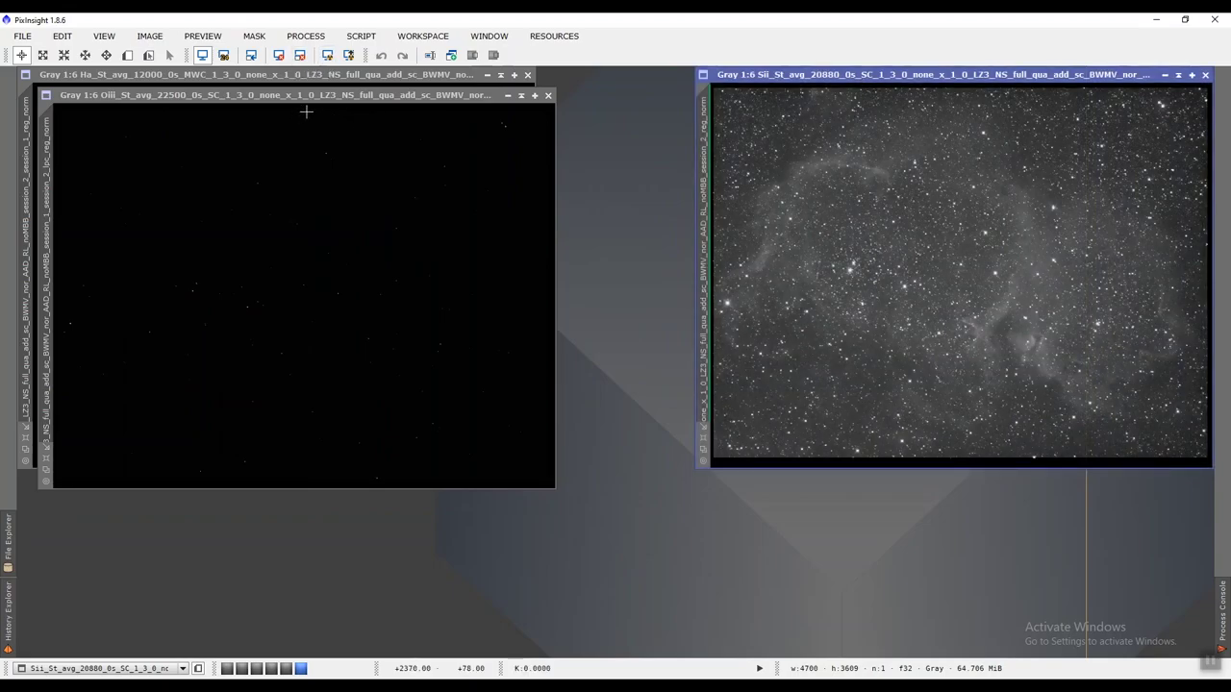
# Auto-stretch the OIII and Ha images with STF, then move Ha to the upper left.
pyautogui.click(373, 99)
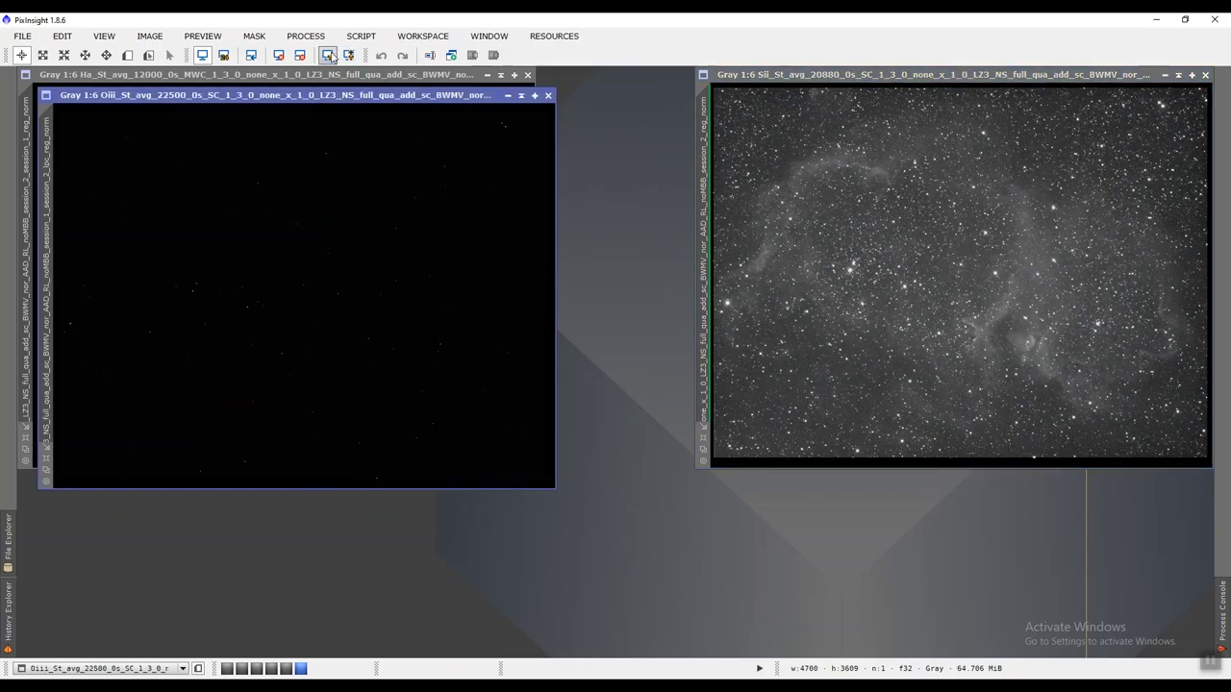
pyautogui.click(327, 54)
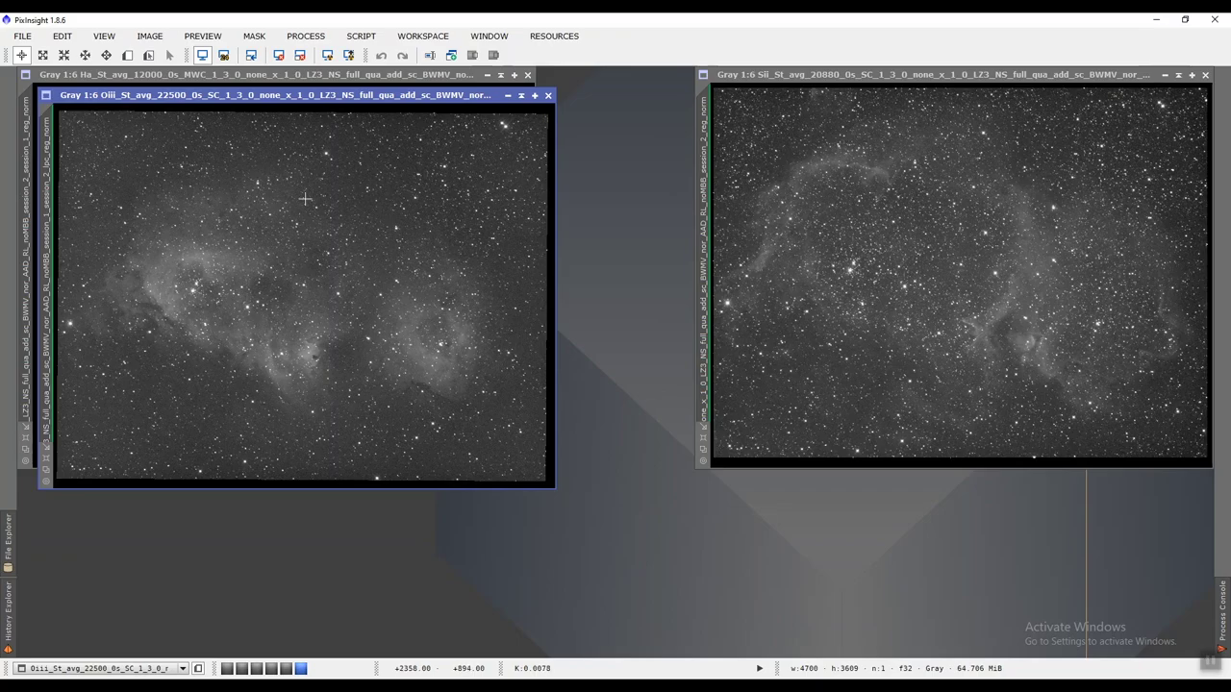
pyautogui.click(280, 77)
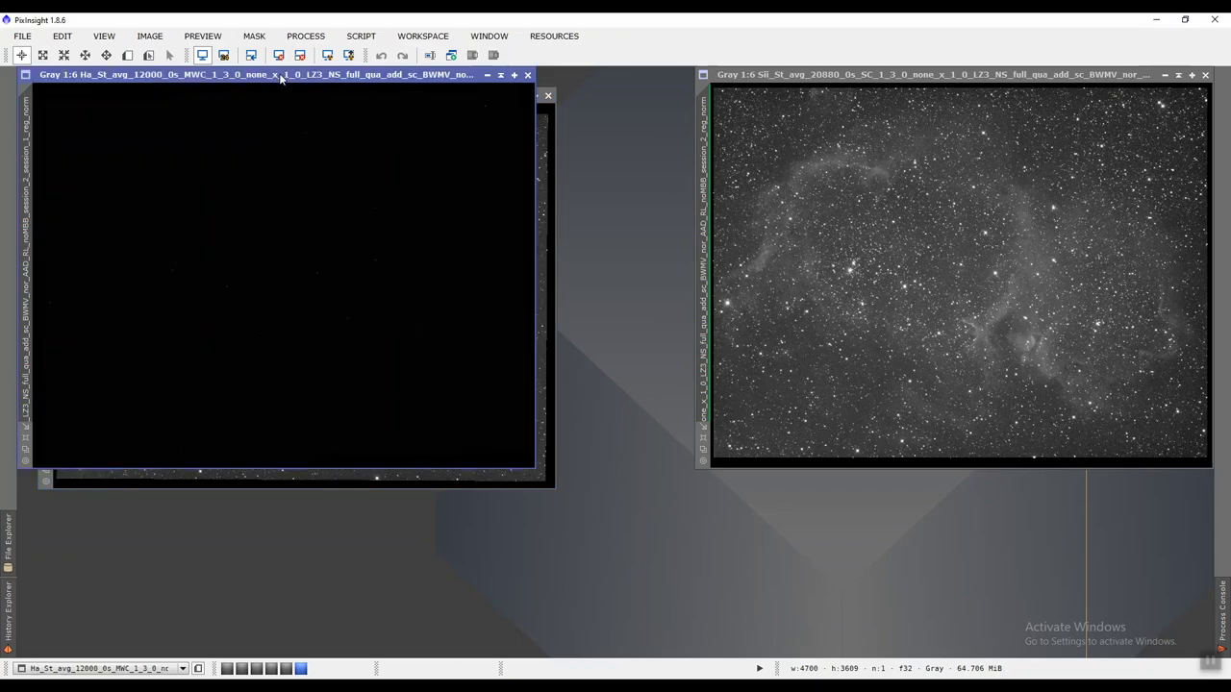
pyautogui.click(326, 55)
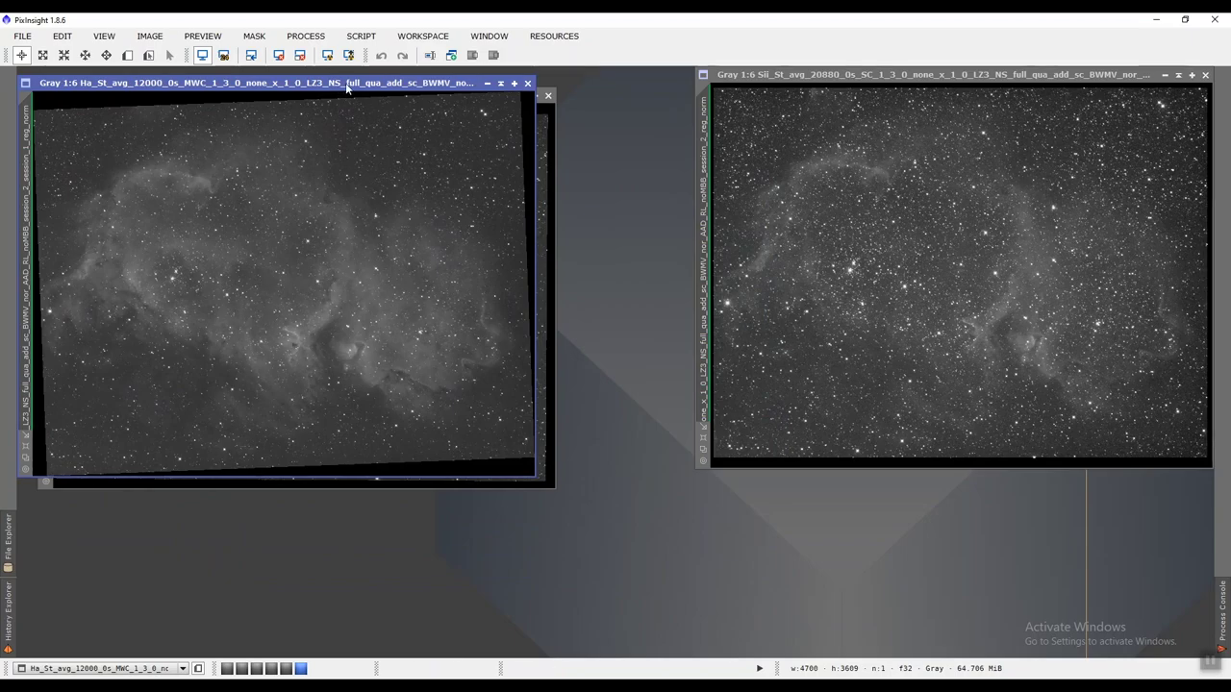
pyautogui.moveTo(334, 87); pyautogui.dragTo(1007, 399)
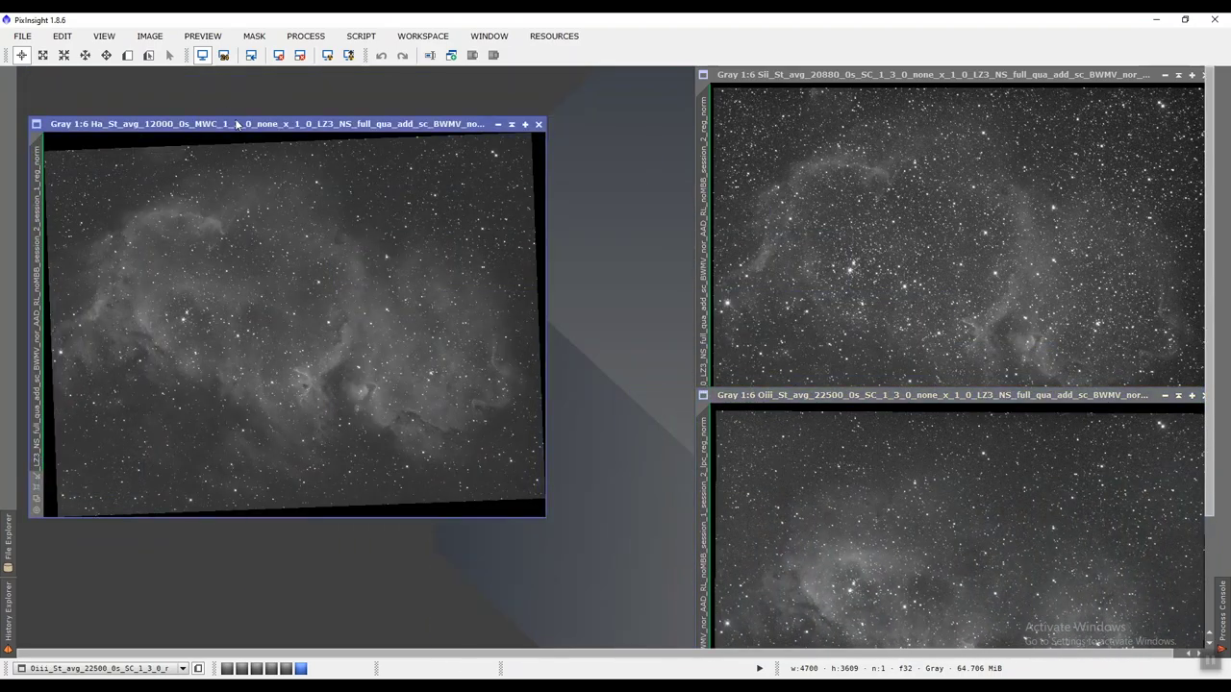
pyautogui.moveTo(243, 126); pyautogui.dragTo(232, 77)
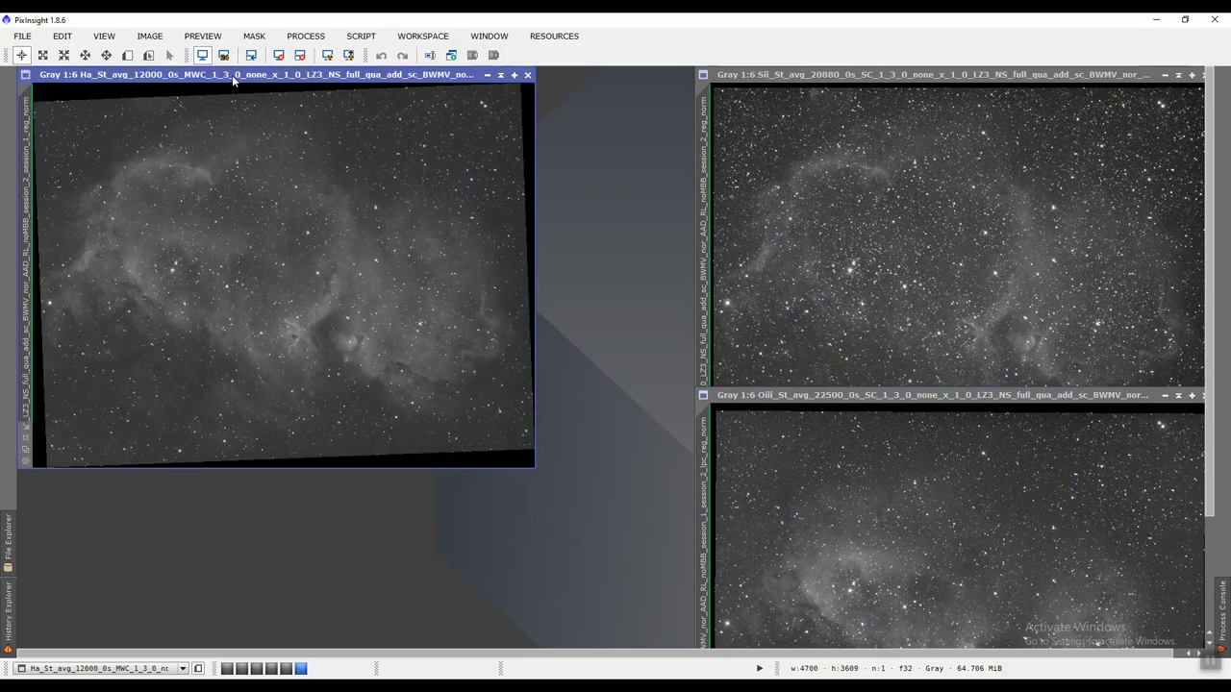
# Launch DynamicCrop from the All Processes list.
pyautogui.click(305, 35)
pyautogui.moveTo(326, 55)
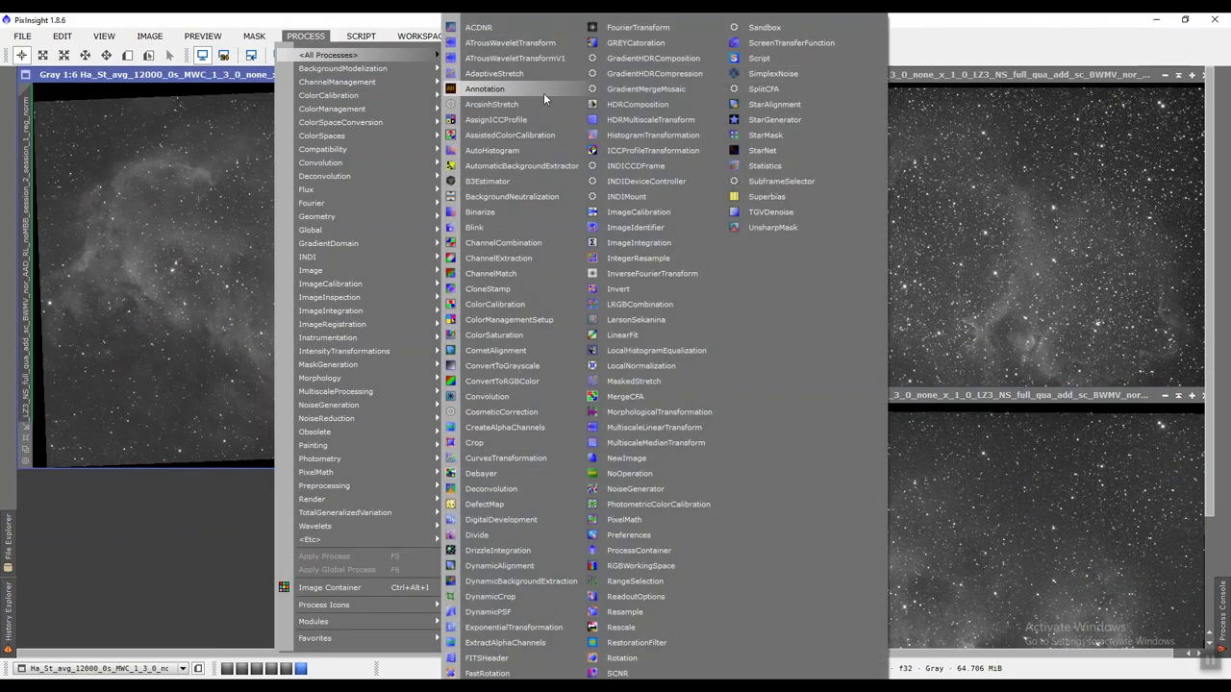
pyautogui.click(523, 593)
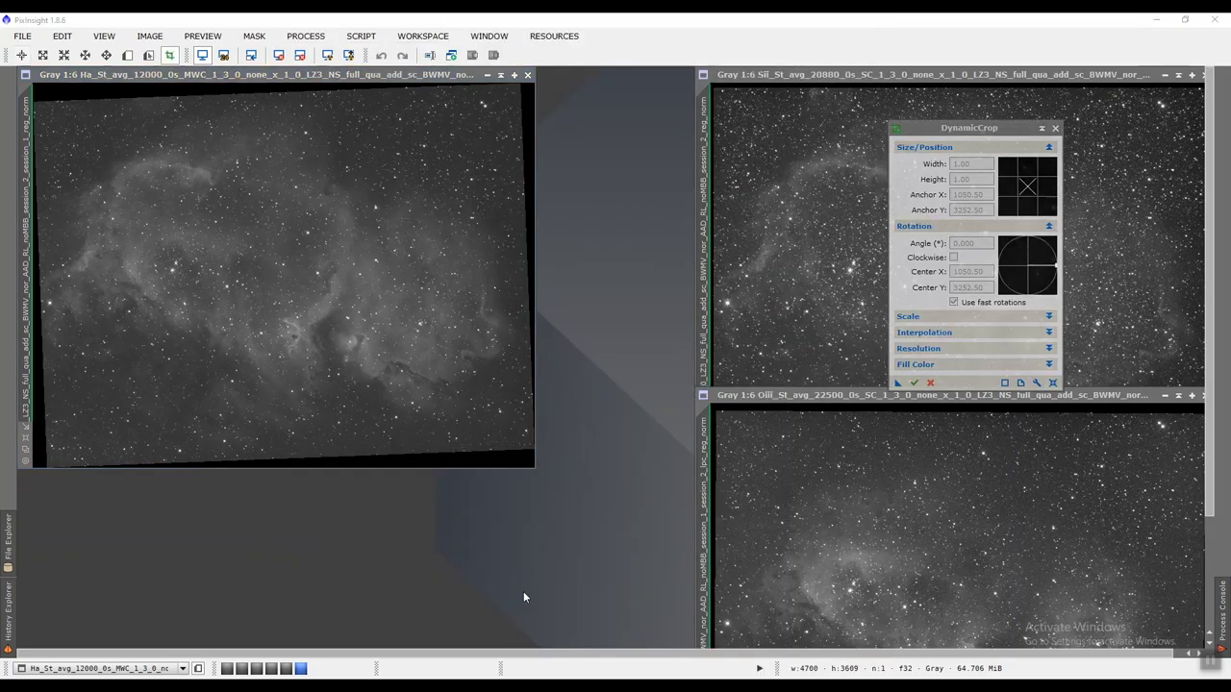
# Draw a 4416 × 3240 crop box on the Ha image that excludes its black edges.
pyautogui.click(265, 75)
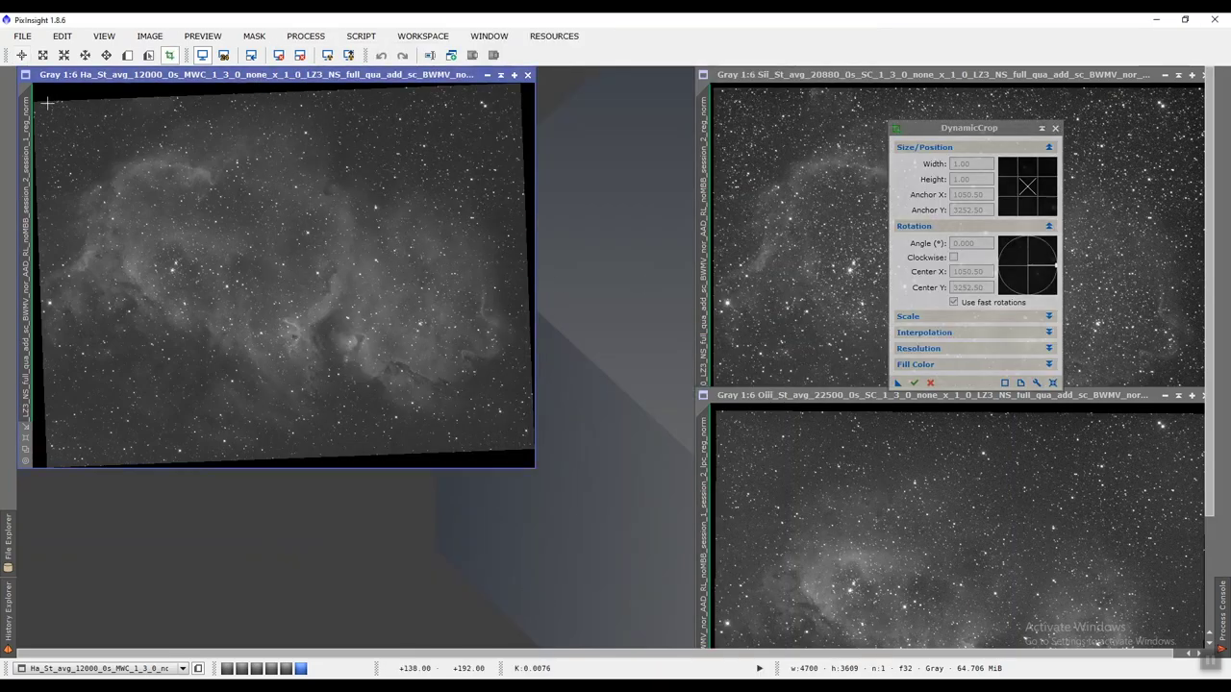
pyautogui.moveTo(46, 103); pyautogui.dragTo(519, 449)
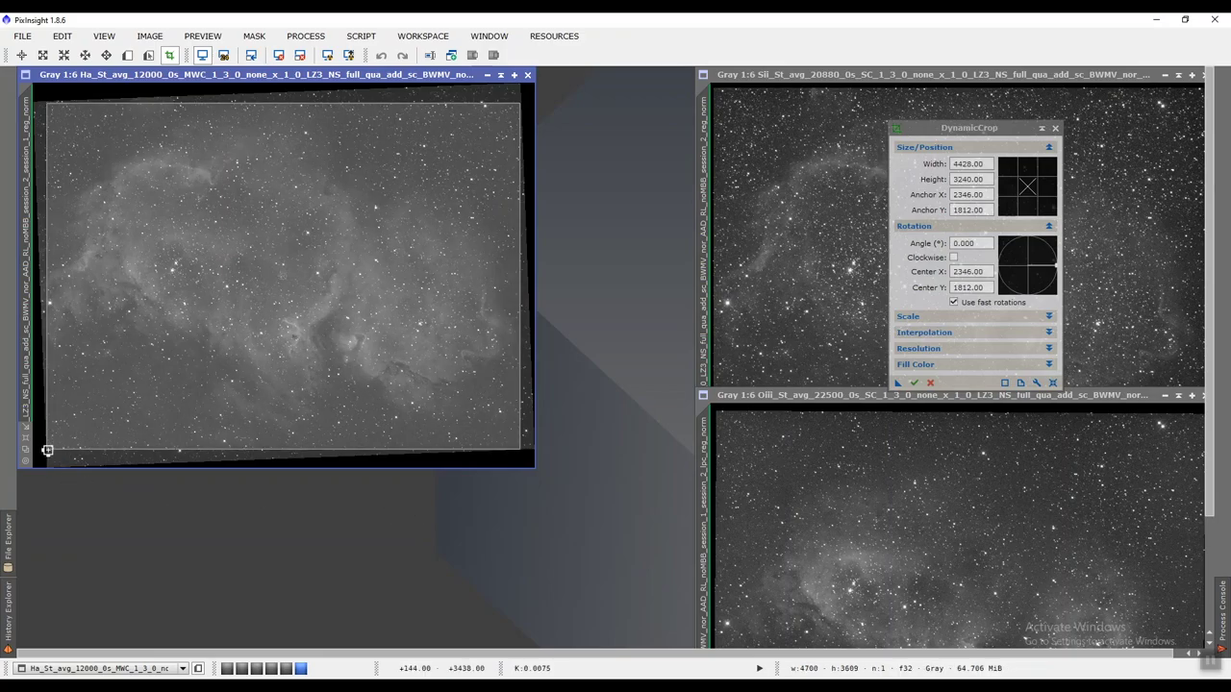
pyautogui.moveTo(47, 450); pyautogui.dragTo(49, 450)
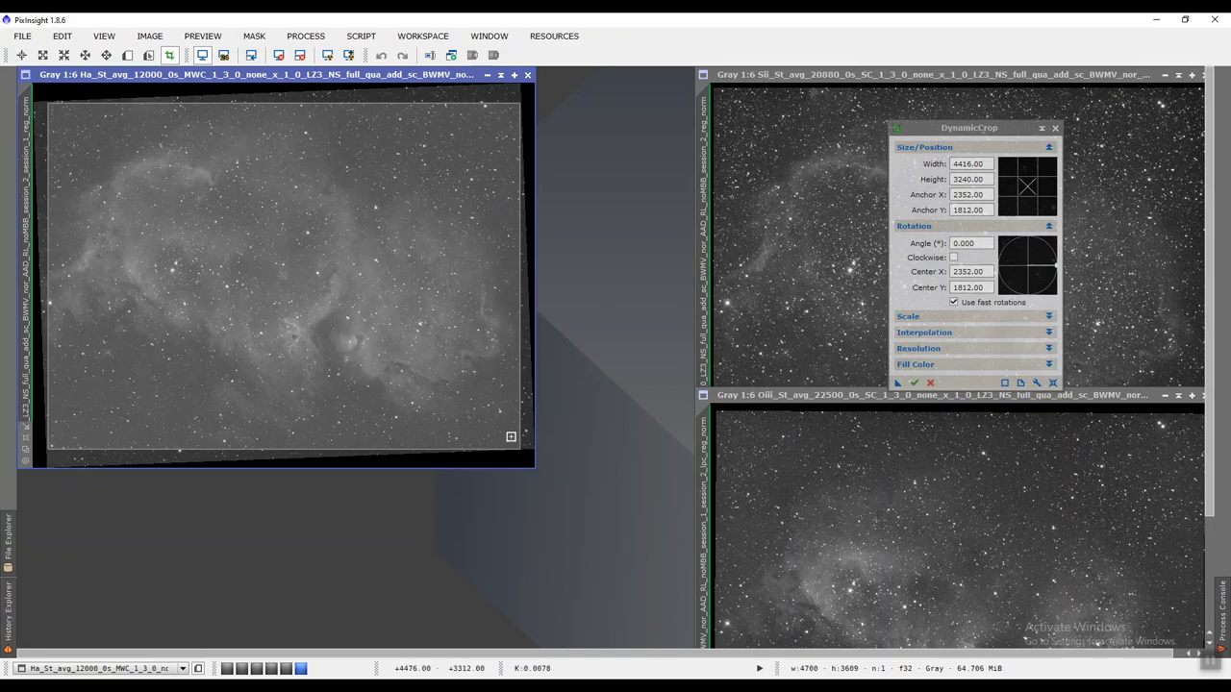
pyautogui.scroll(3, 522, 453)
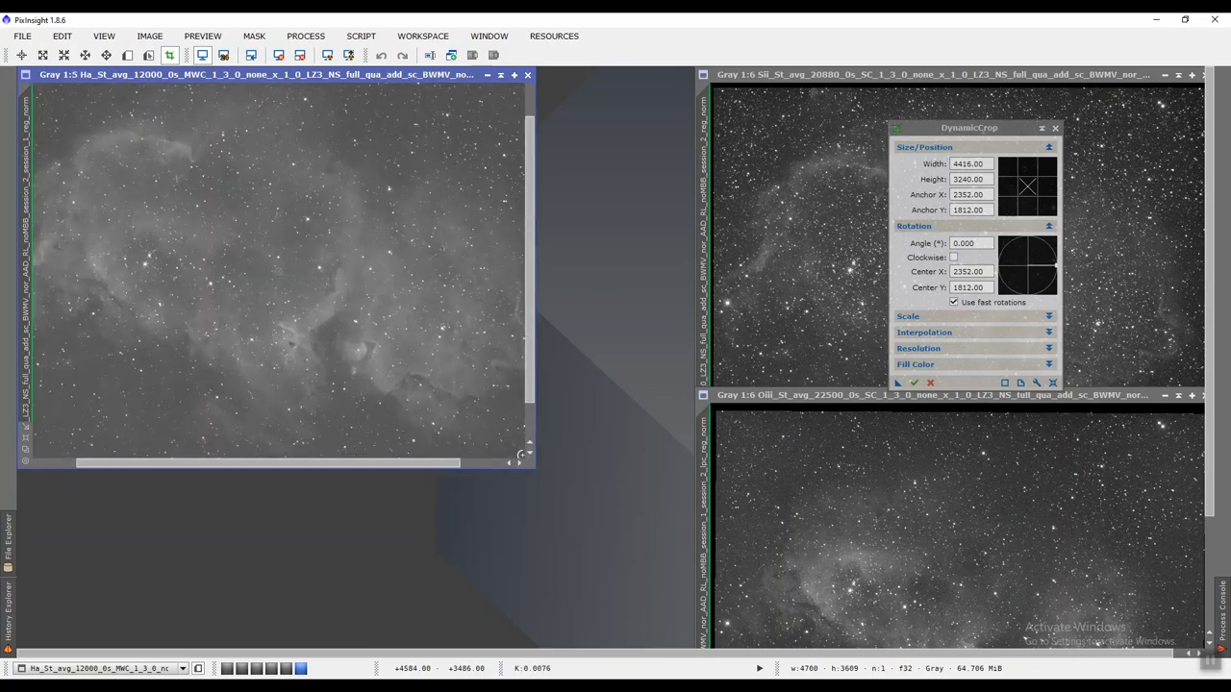
pyautogui.moveTo(530, 327); pyautogui.dragTo(529, 419)
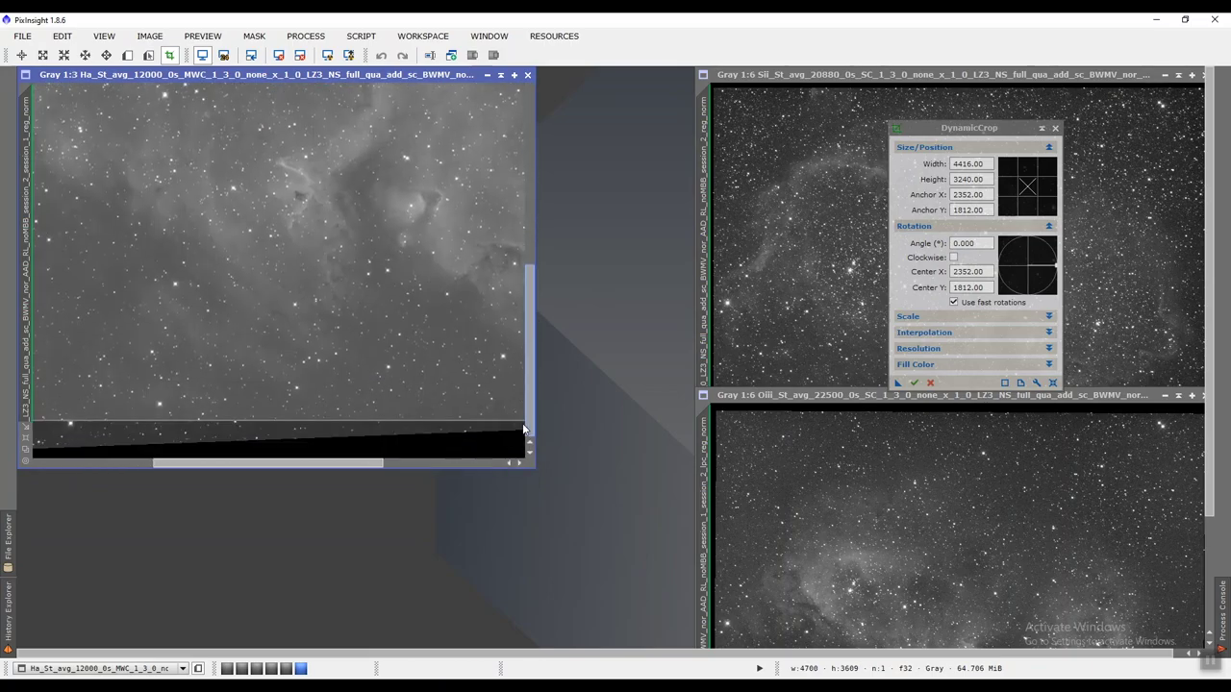
pyautogui.moveTo(336, 466); pyautogui.dragTo(483, 466)
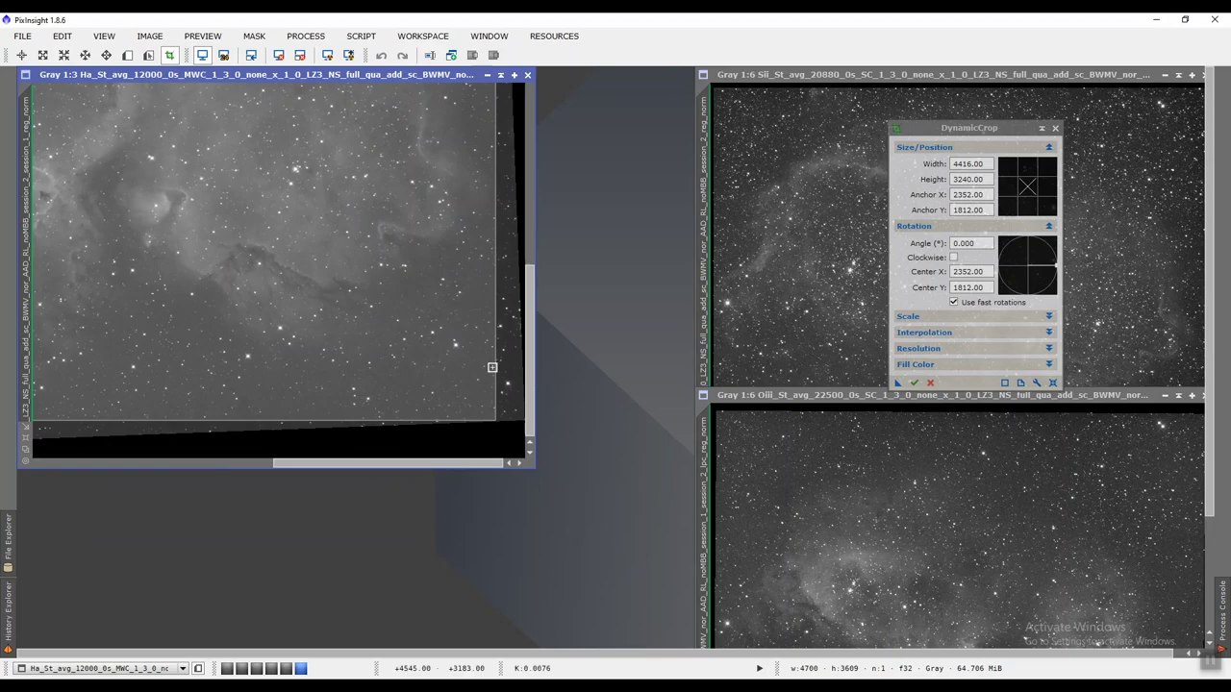
pyautogui.moveTo(943, 134); pyautogui.dragTo(564, 149)
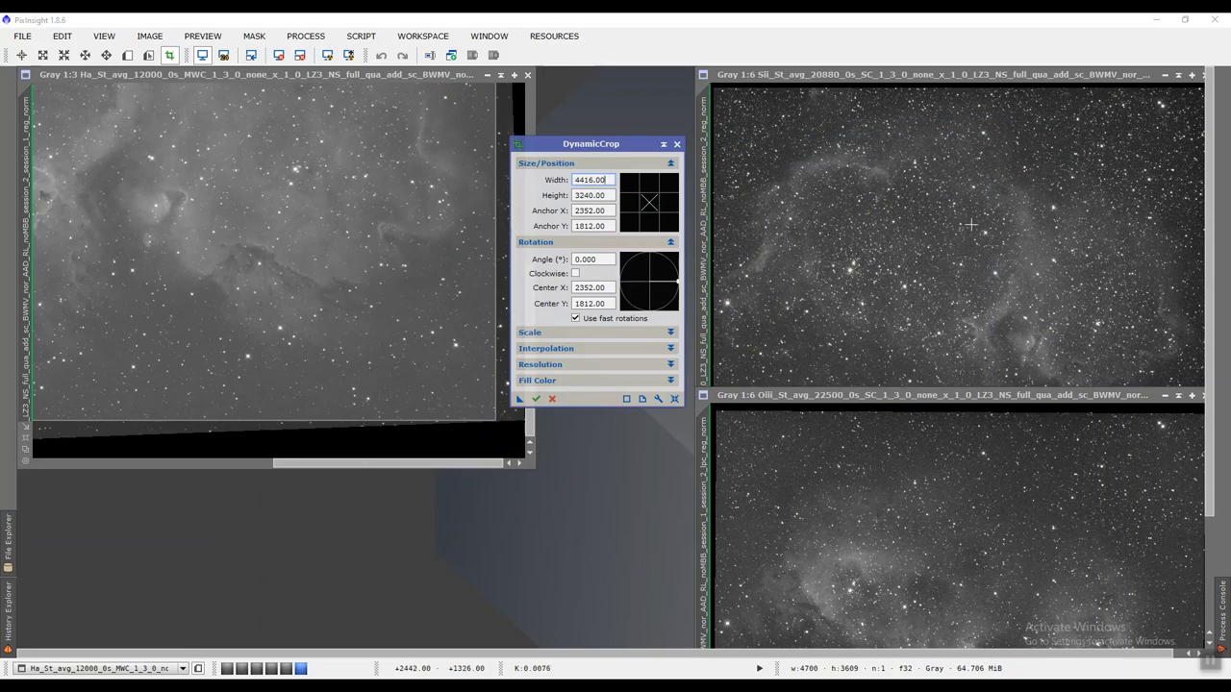
# Apply the 4416 × 3240 DynamicCrop to the SII and OIII images, then execute it on Ha.
pyautogui.moveTo(943, 77); pyautogui.dragTo(919, 75)
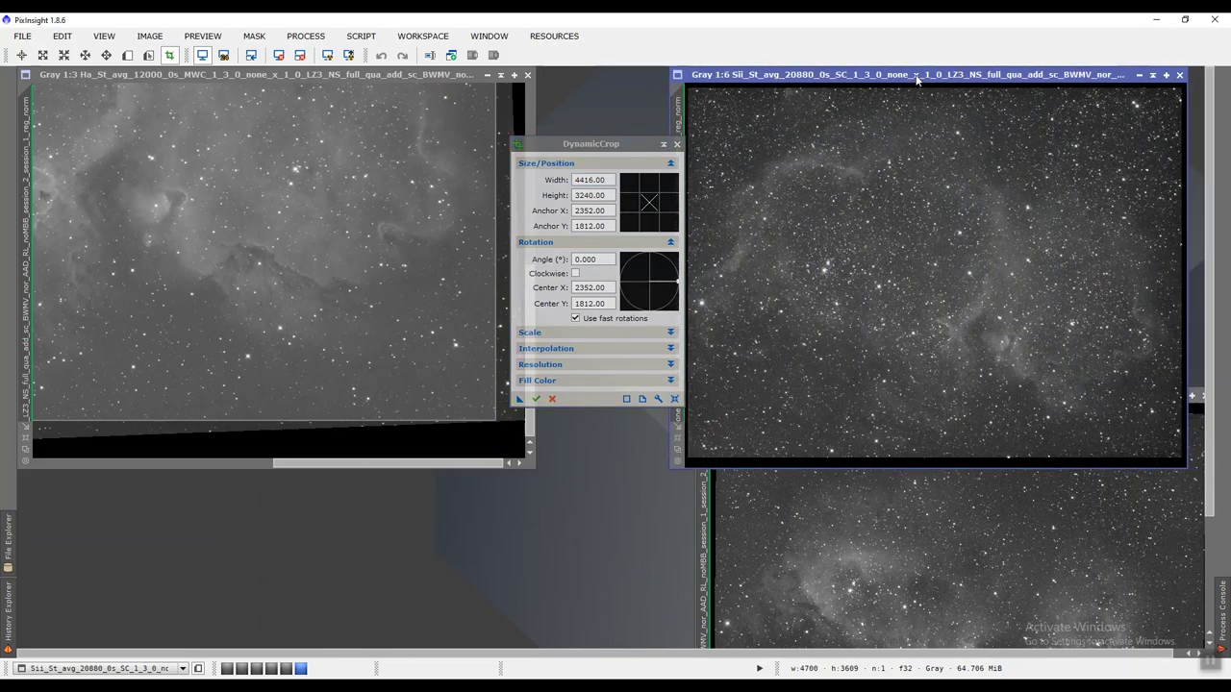
pyautogui.moveTo(594, 144); pyautogui.dragTo(564, 144)
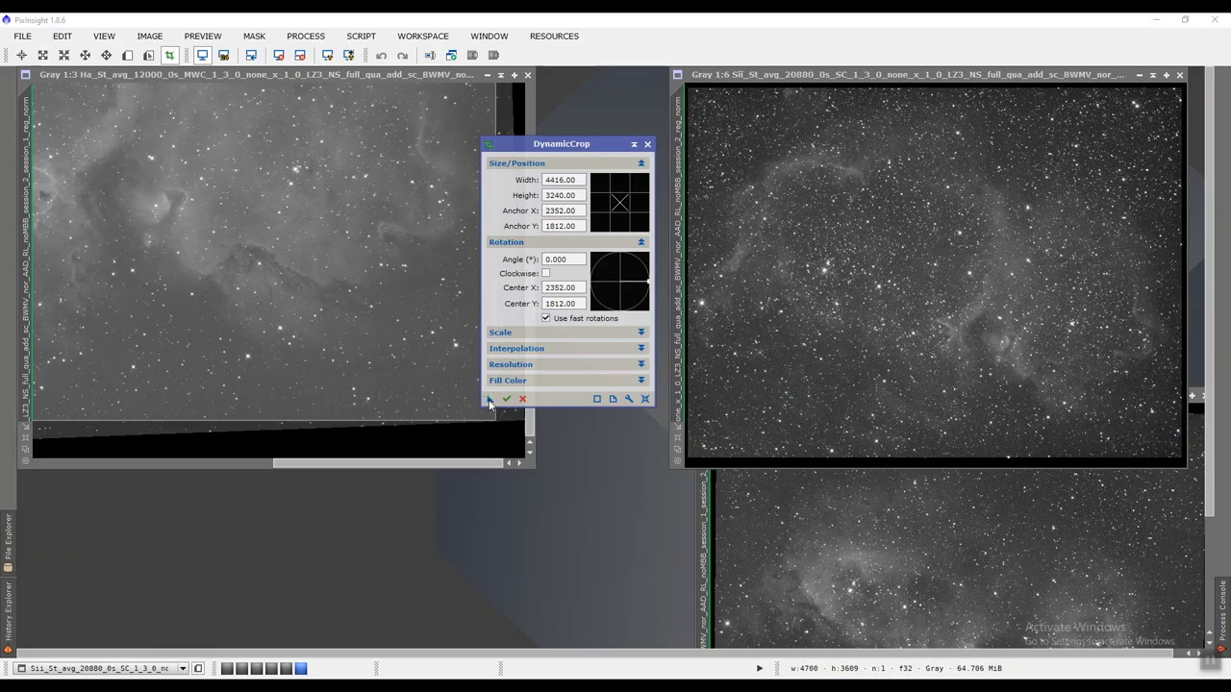
pyautogui.moveTo(490, 398); pyautogui.dragTo(887, 348)
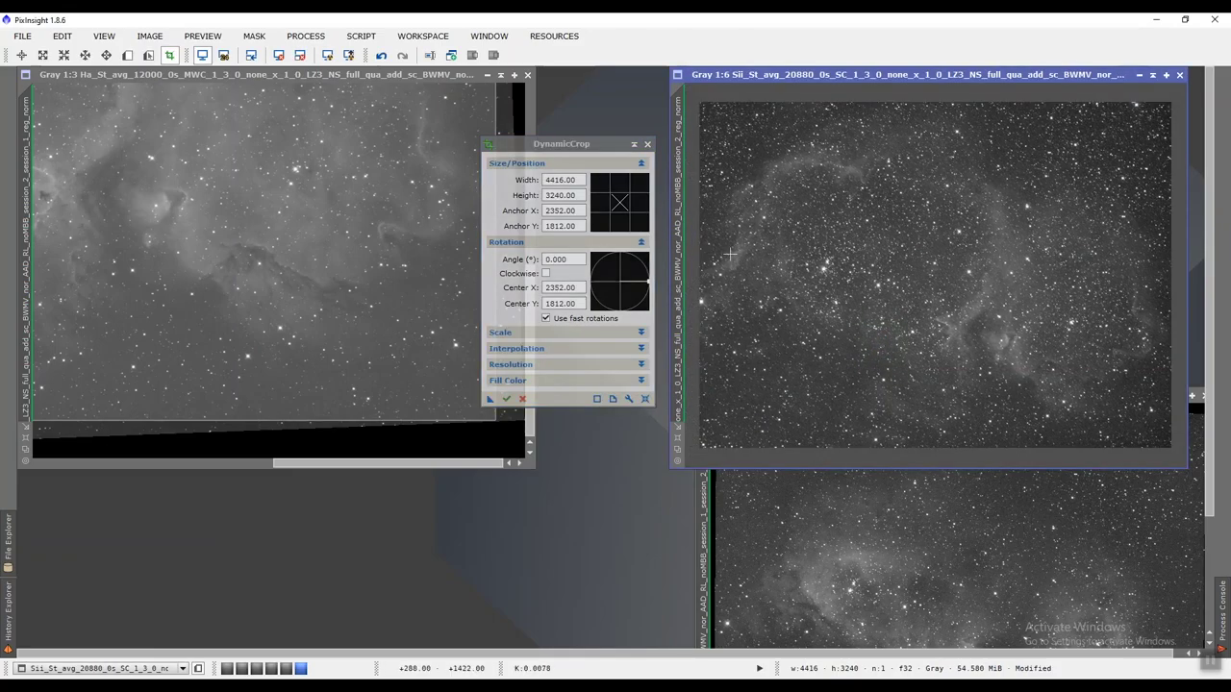
pyautogui.click(775, 434)
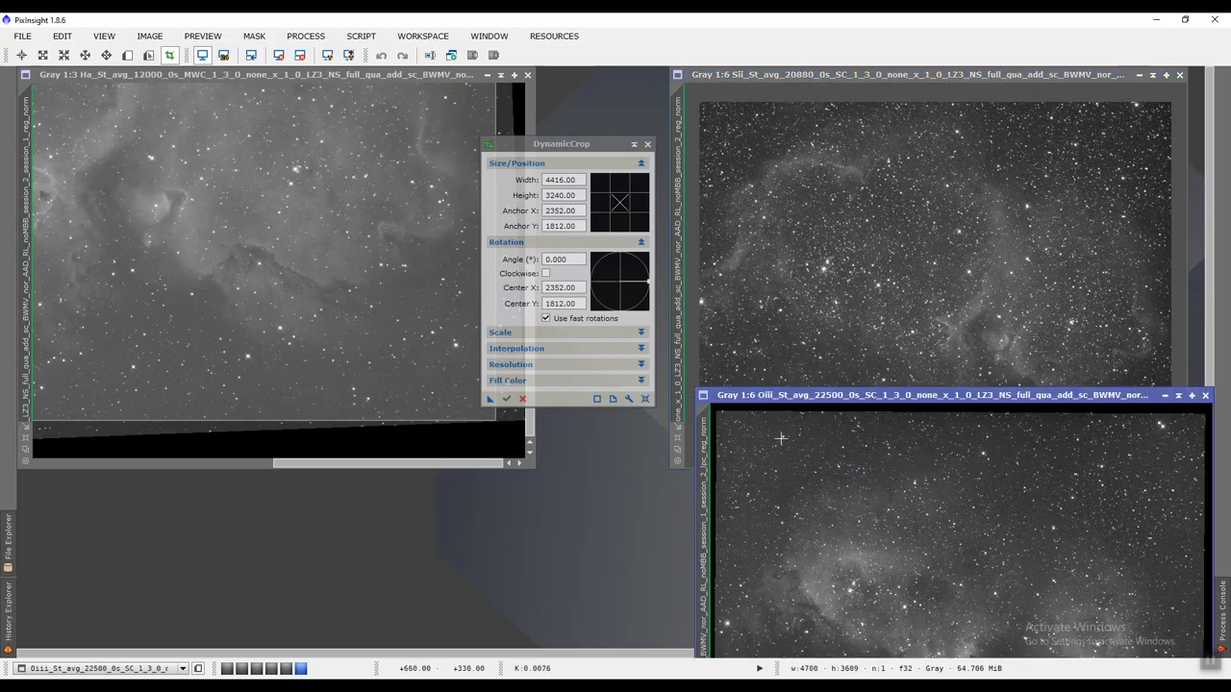
pyautogui.moveTo(792, 402); pyautogui.dragTo(767, 213)
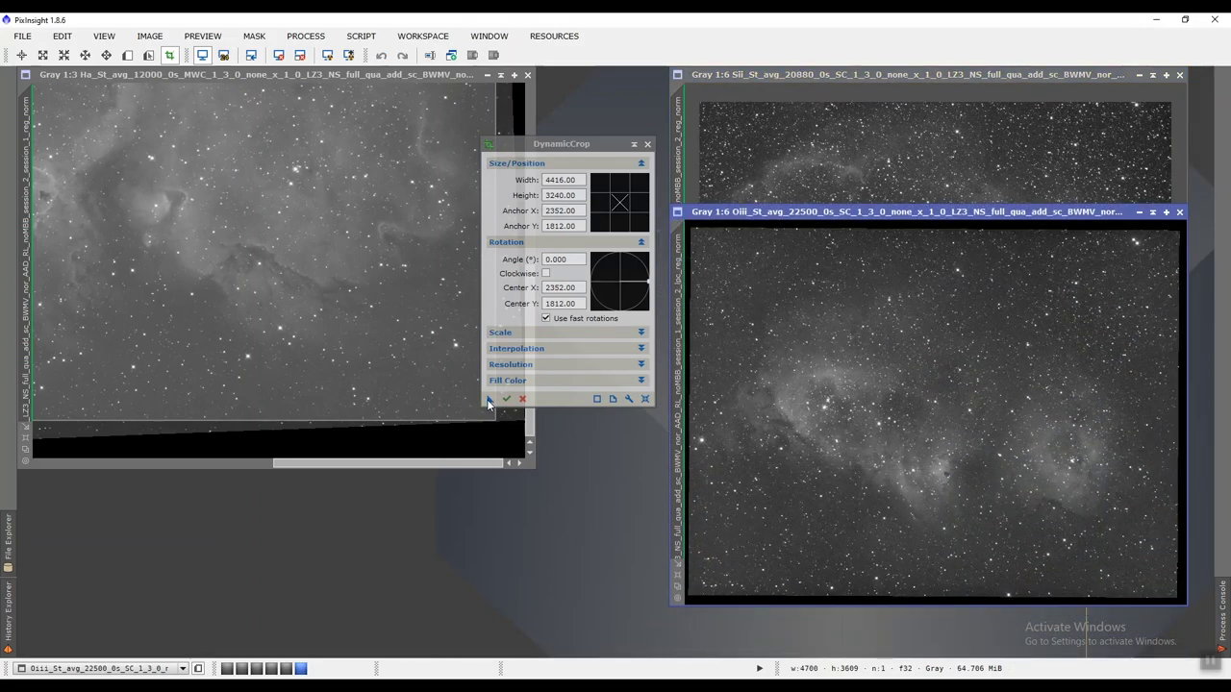
pyautogui.moveTo(489, 400); pyautogui.dragTo(846, 422)
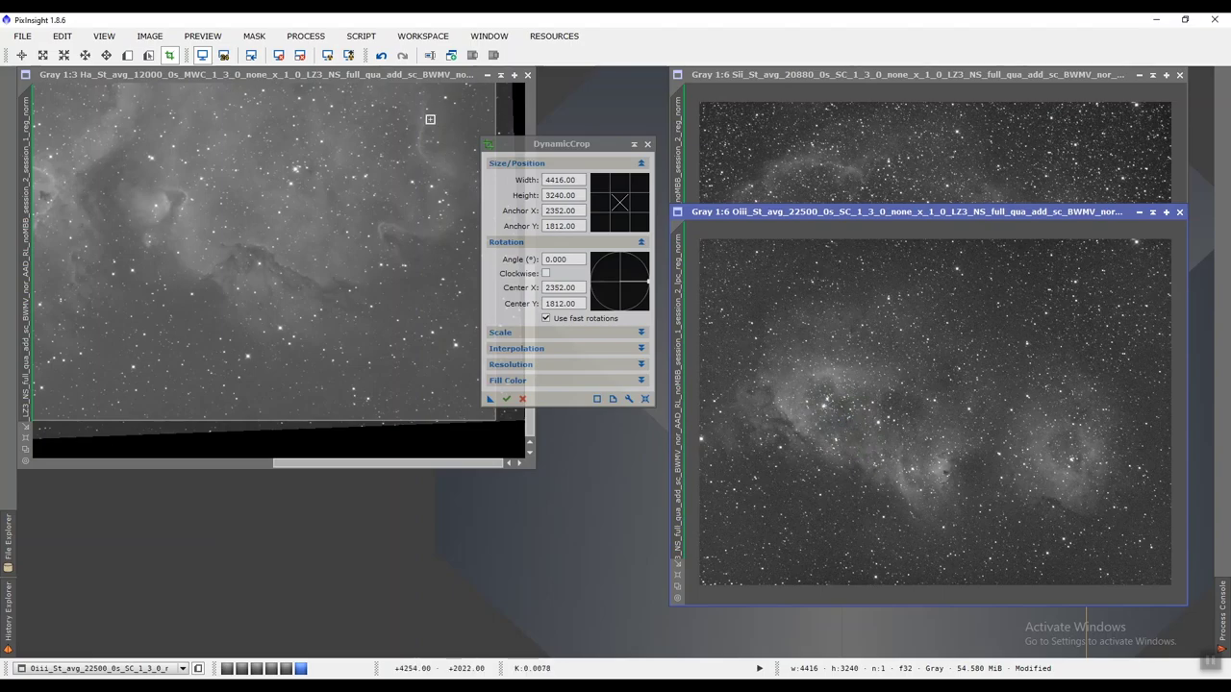
pyautogui.click(404, 85)
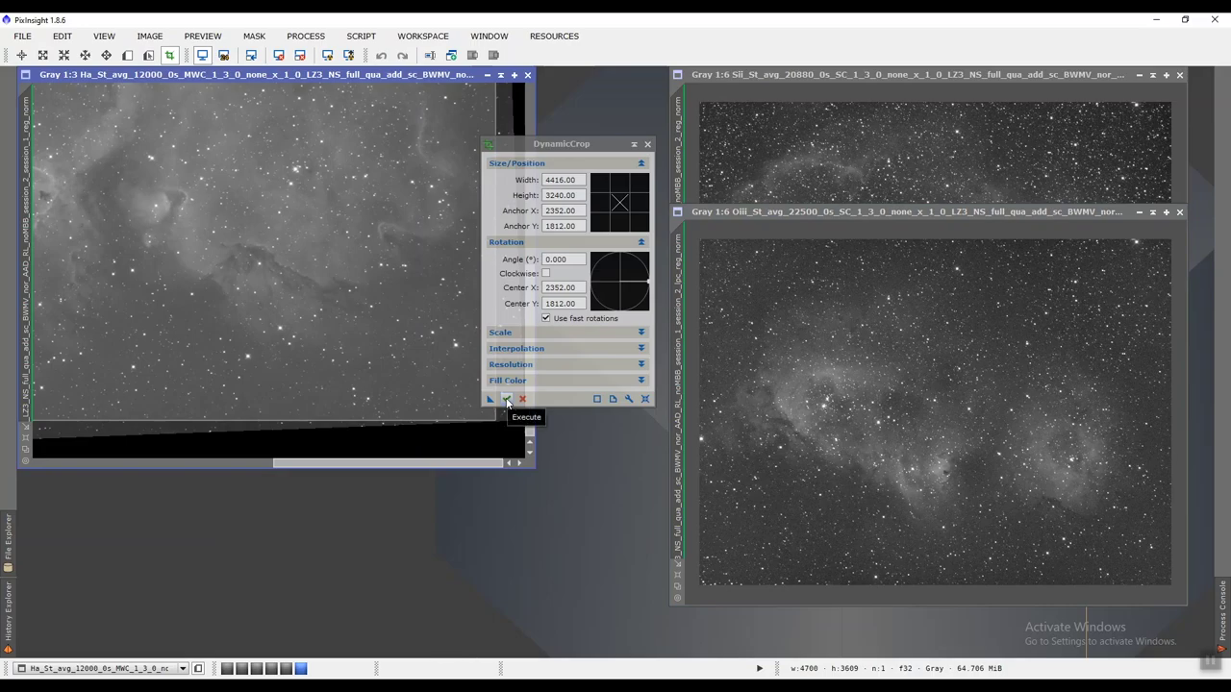
pyautogui.click(506, 399)
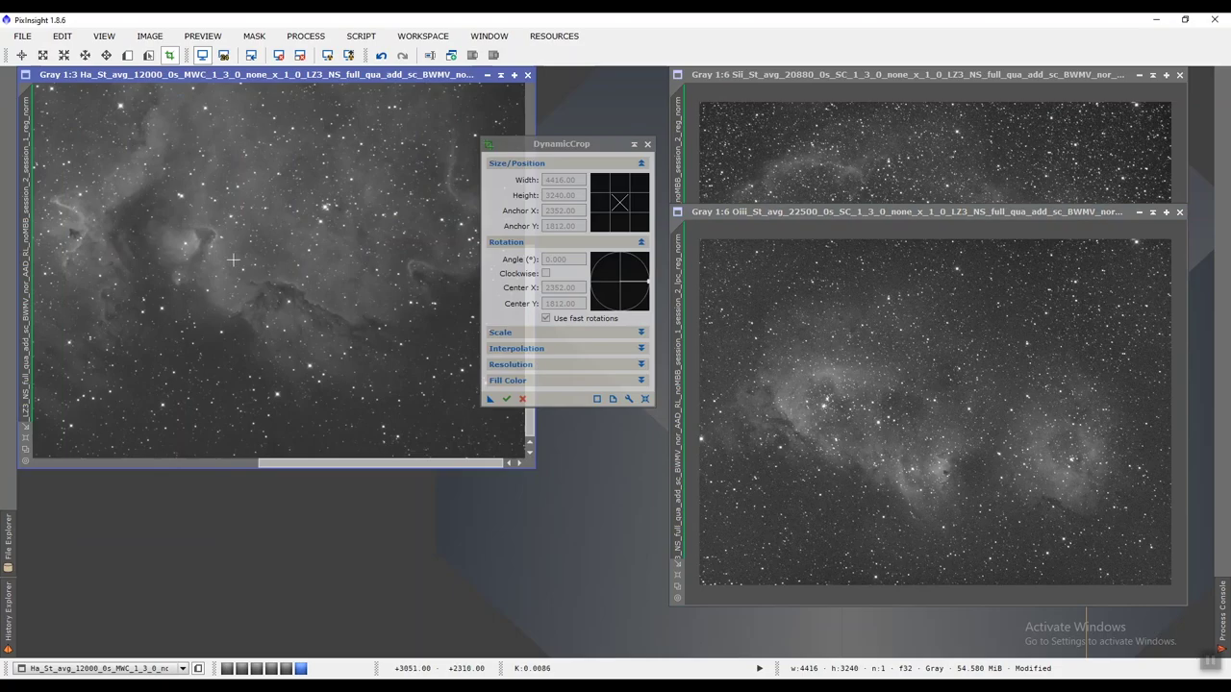
# Save the cropped Ha master, then bring the SII and OIII images forward.
pyautogui.click(21, 36)
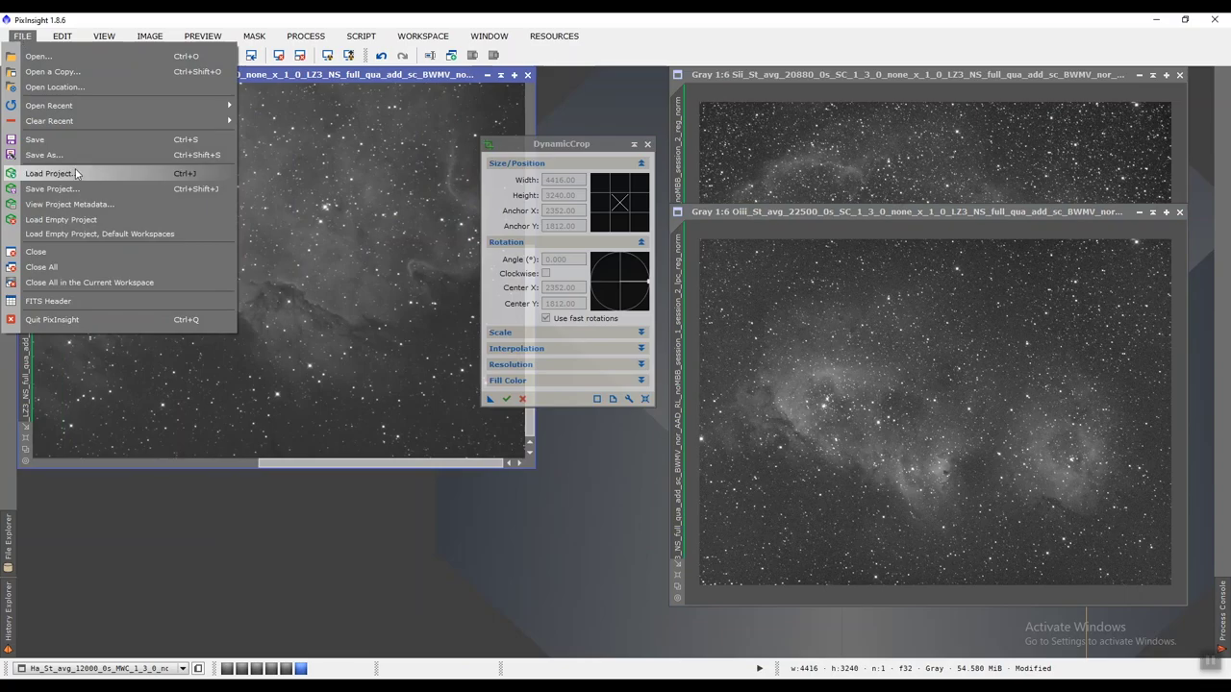
pyautogui.click(71, 140)
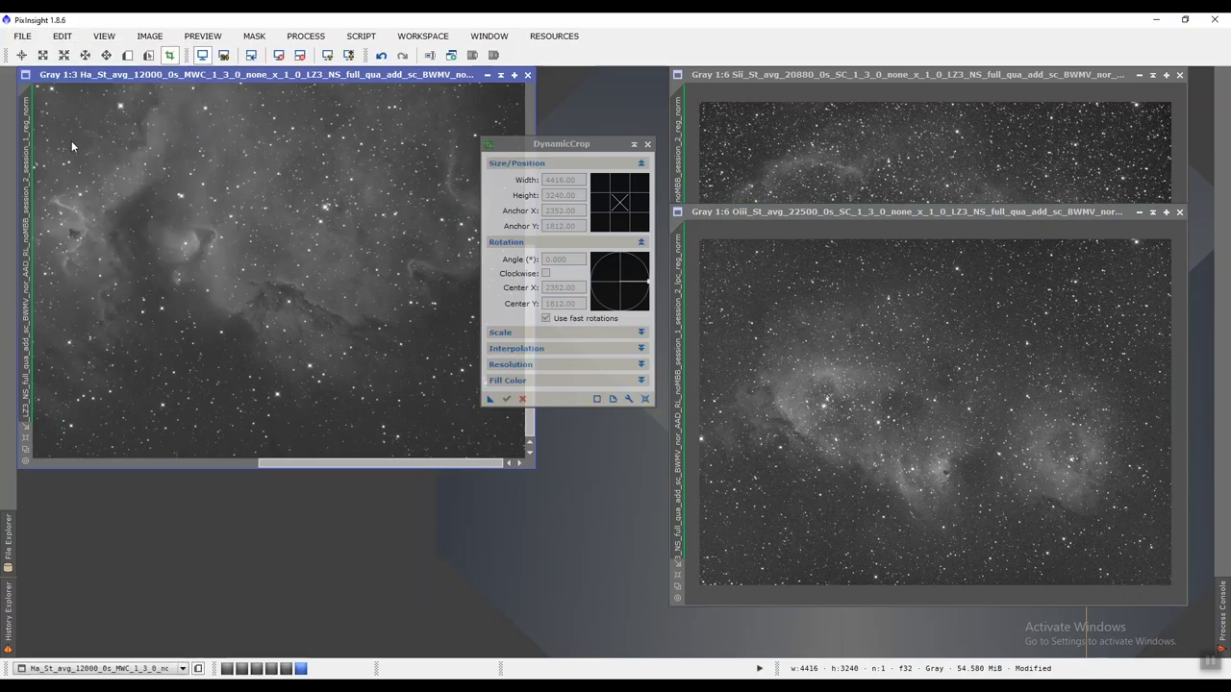
pyautogui.click(848, 75)
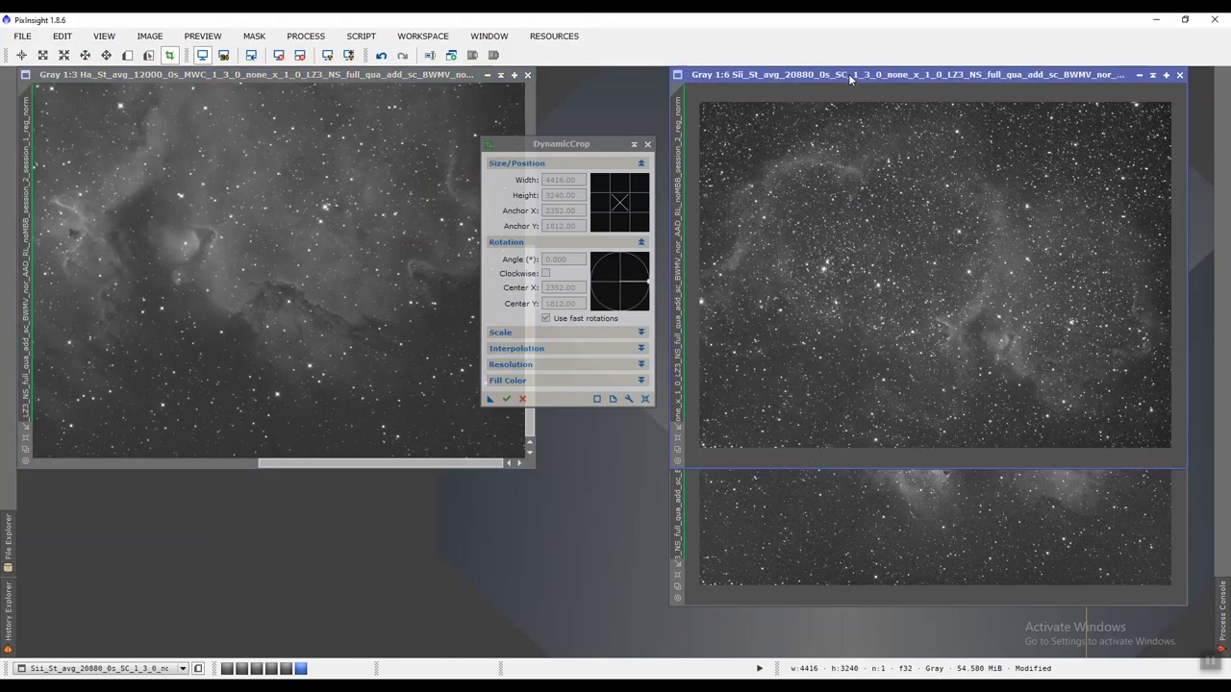
pyautogui.click(729, 508)
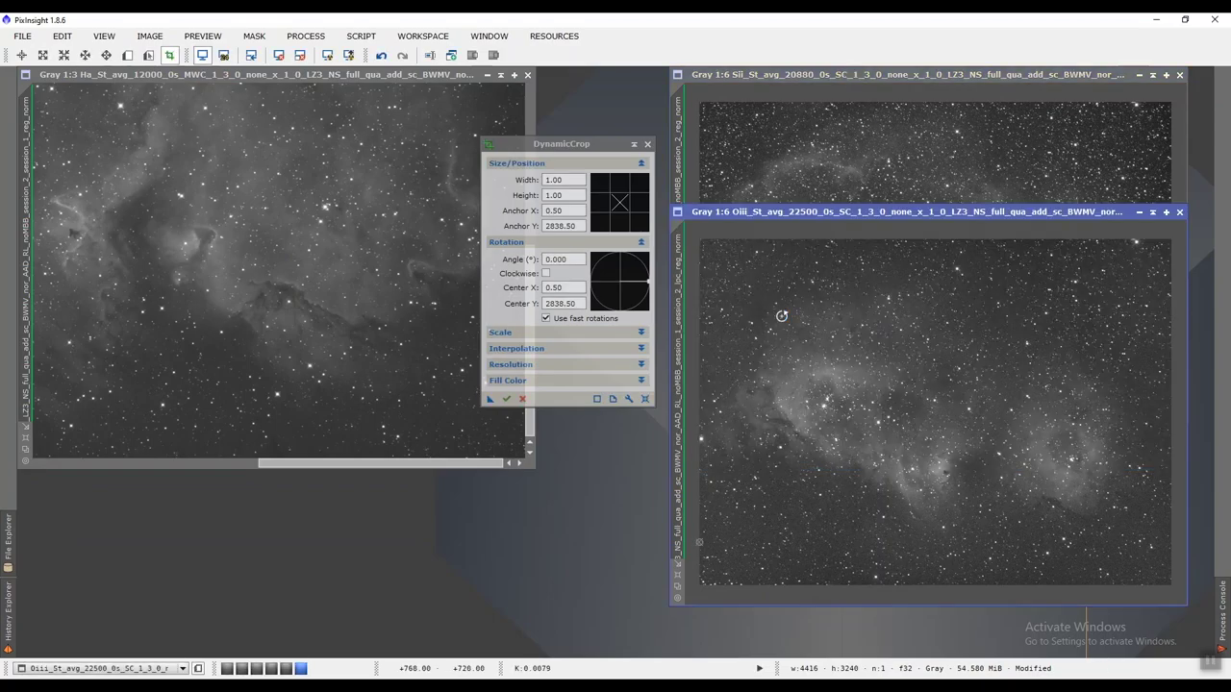